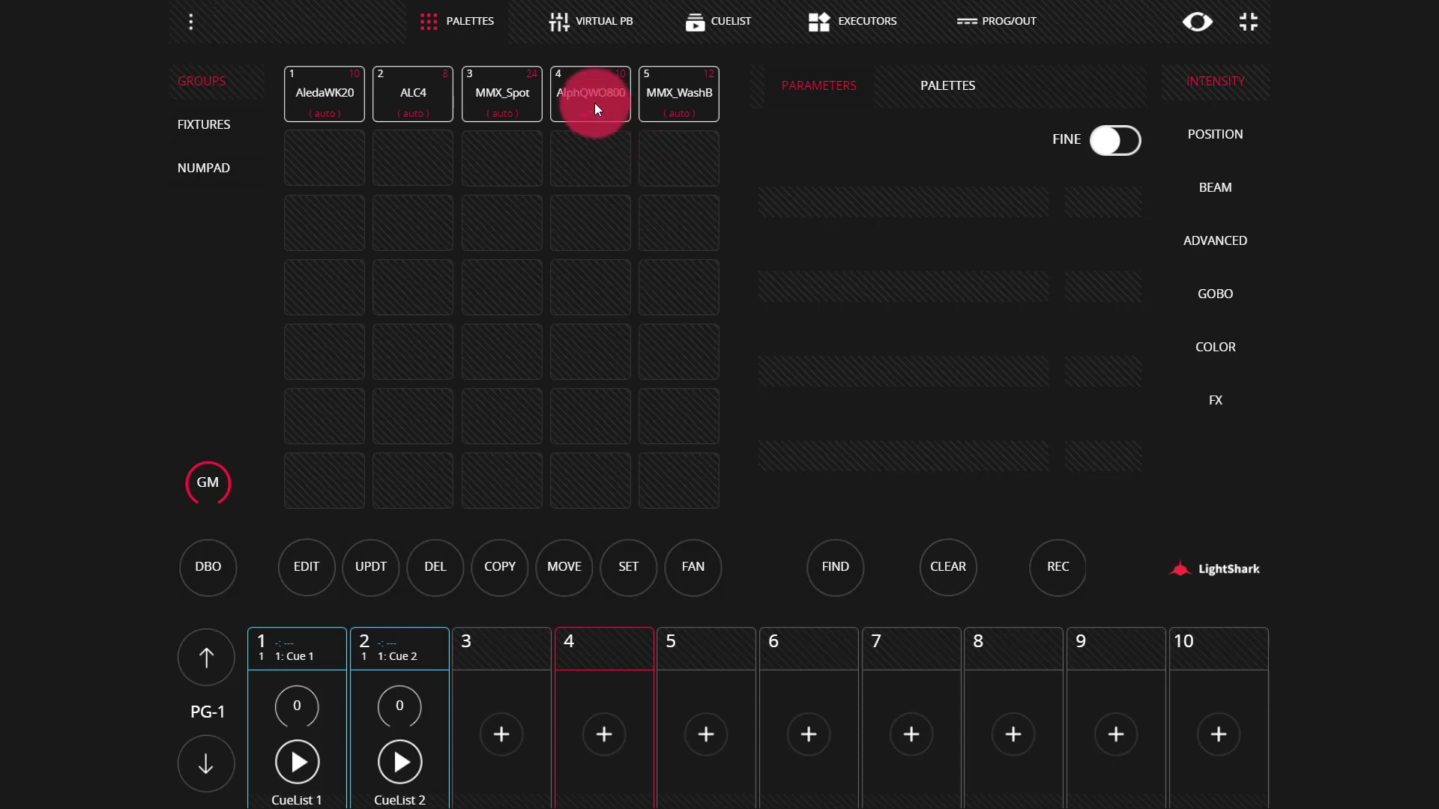
Step: Set the AlphQWO800 group's dimmer to DMX 222 and cyan to 35%, and review the values in the programmer output
{"action": "left_click", "coordinate": [775, 193]}
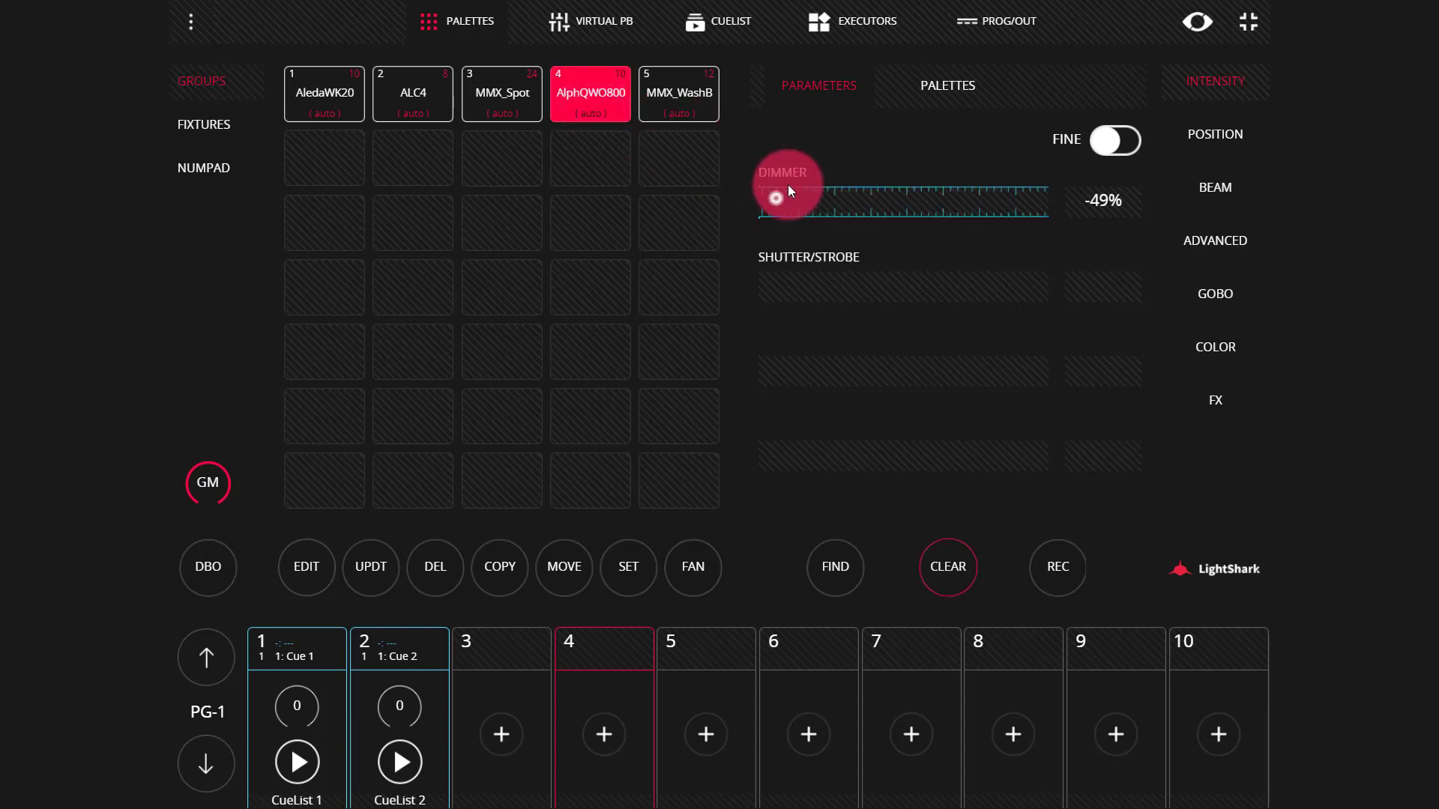
{"action": "left_click", "coordinate": [1101, 227]}
{"action": "left_click", "coordinate": [1226, 347]}
{"action": "left_click_drag", "start_coordinate": [727, 192], "coordinate": [988, 222]}
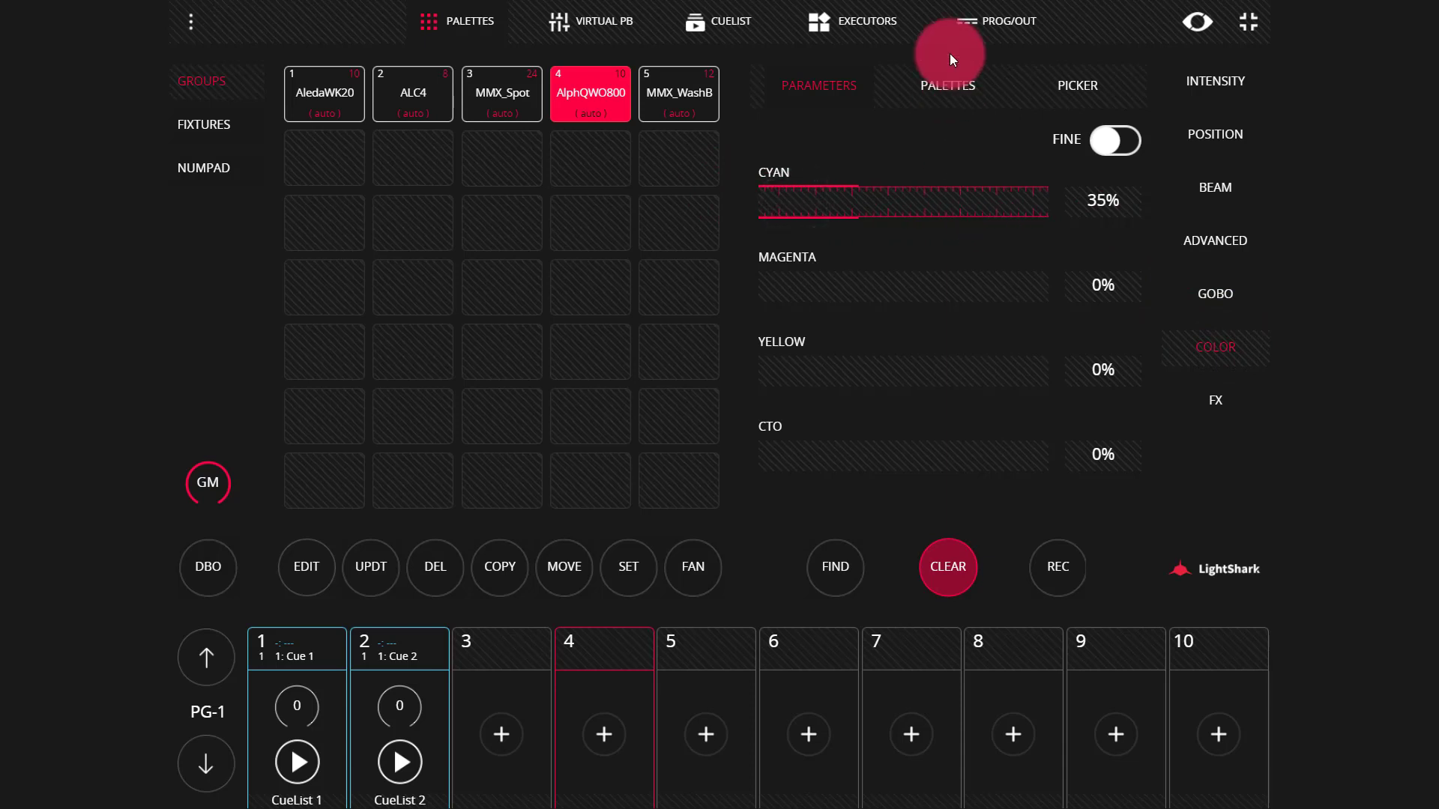
{"action": "left_click", "coordinate": [982, 21]}
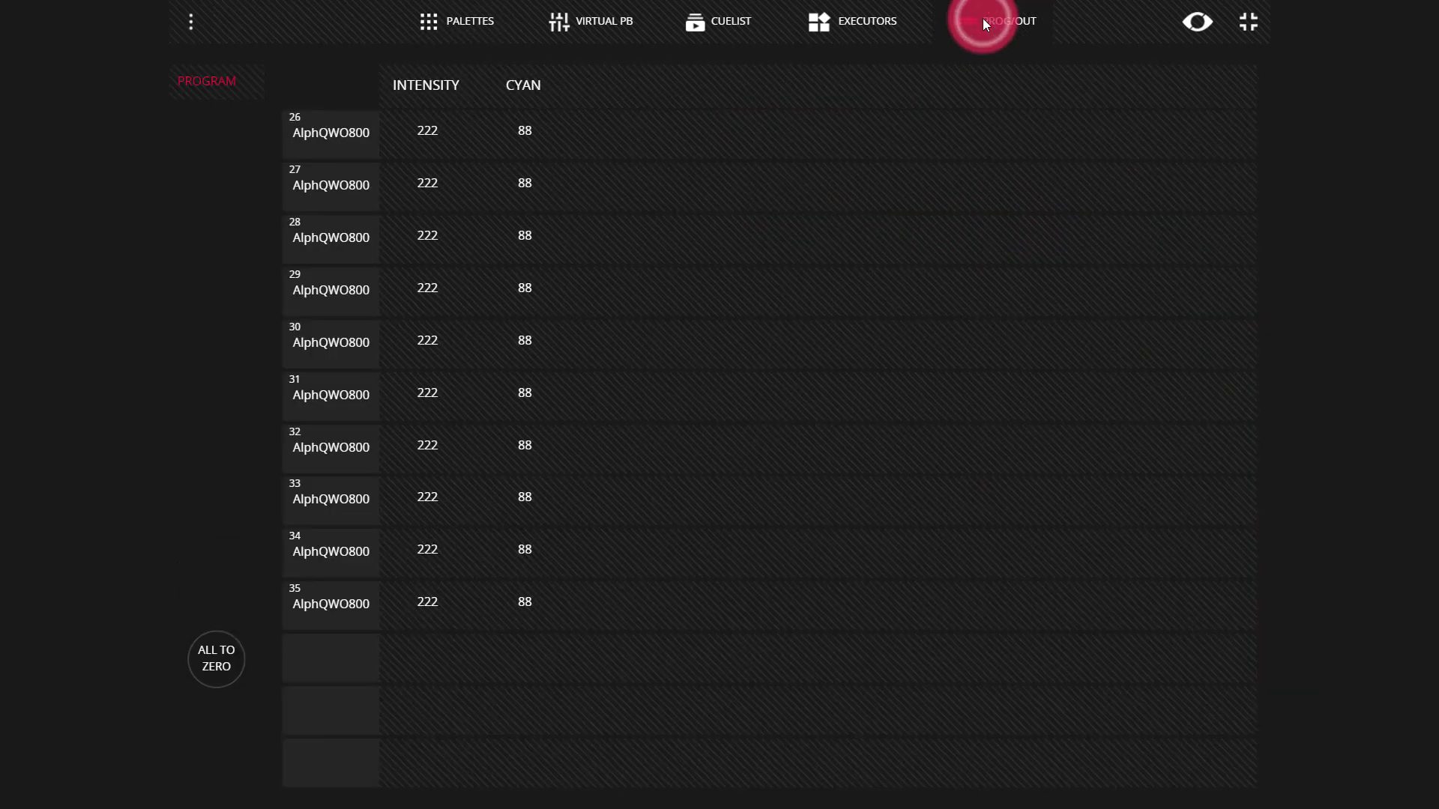
{"action": "left_click", "coordinate": [407, 212]}
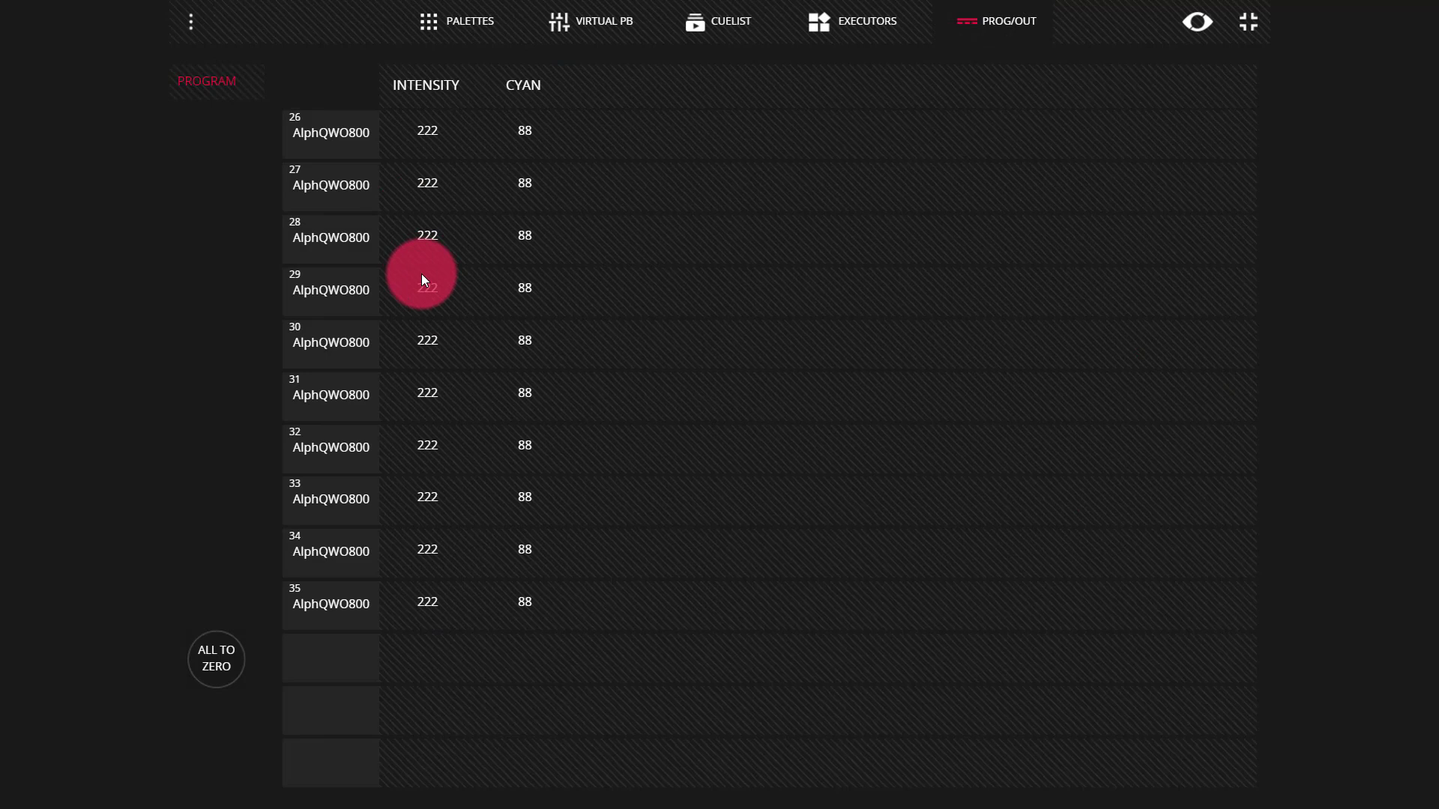
Step: Clear the fixture selection and the stored programmer values in two stages, reviewing the programmer output after each one
{"action": "left_click", "coordinate": [452, 25]}
{"action": "left_click", "coordinate": [966, 568]}
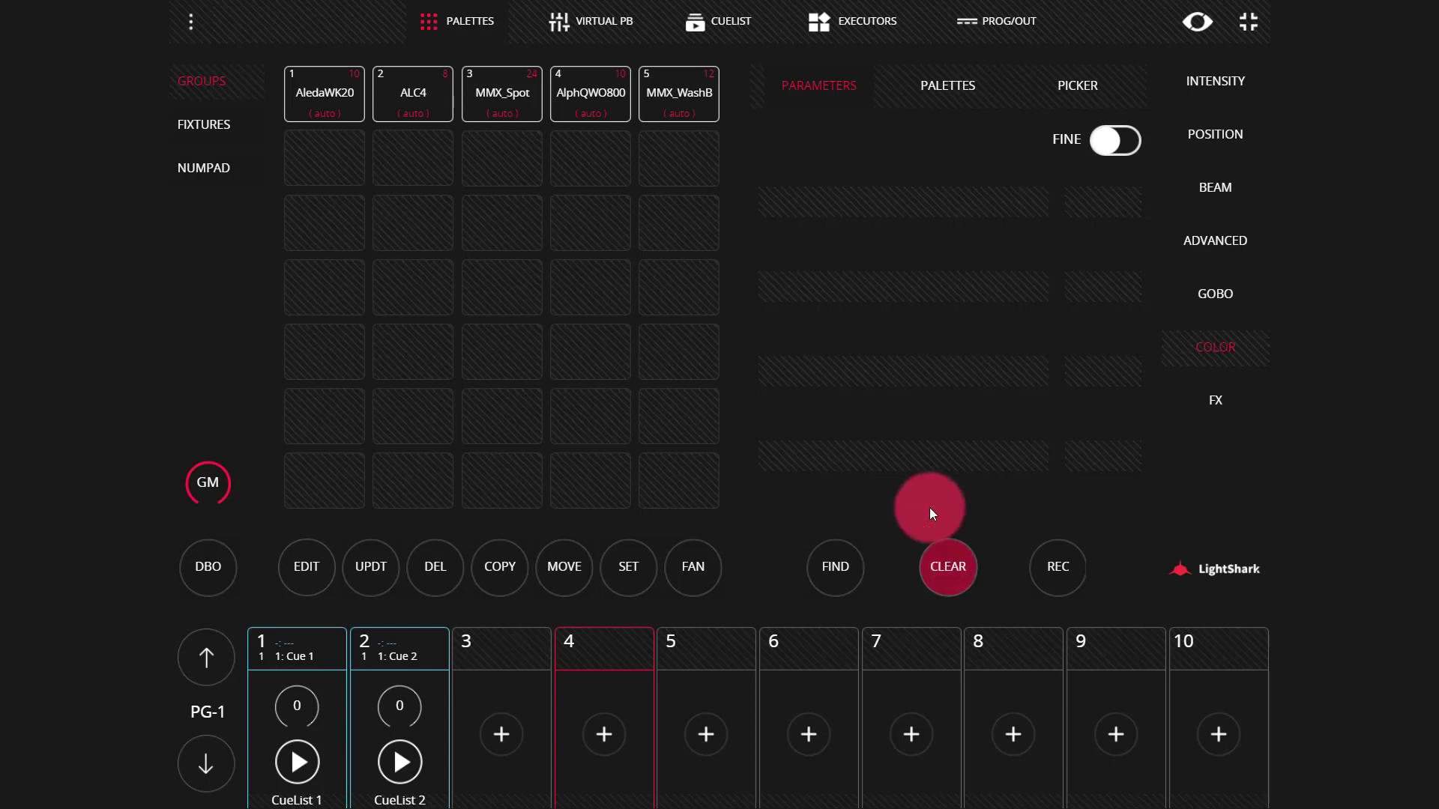
{"action": "left_click", "coordinate": [988, 30]}
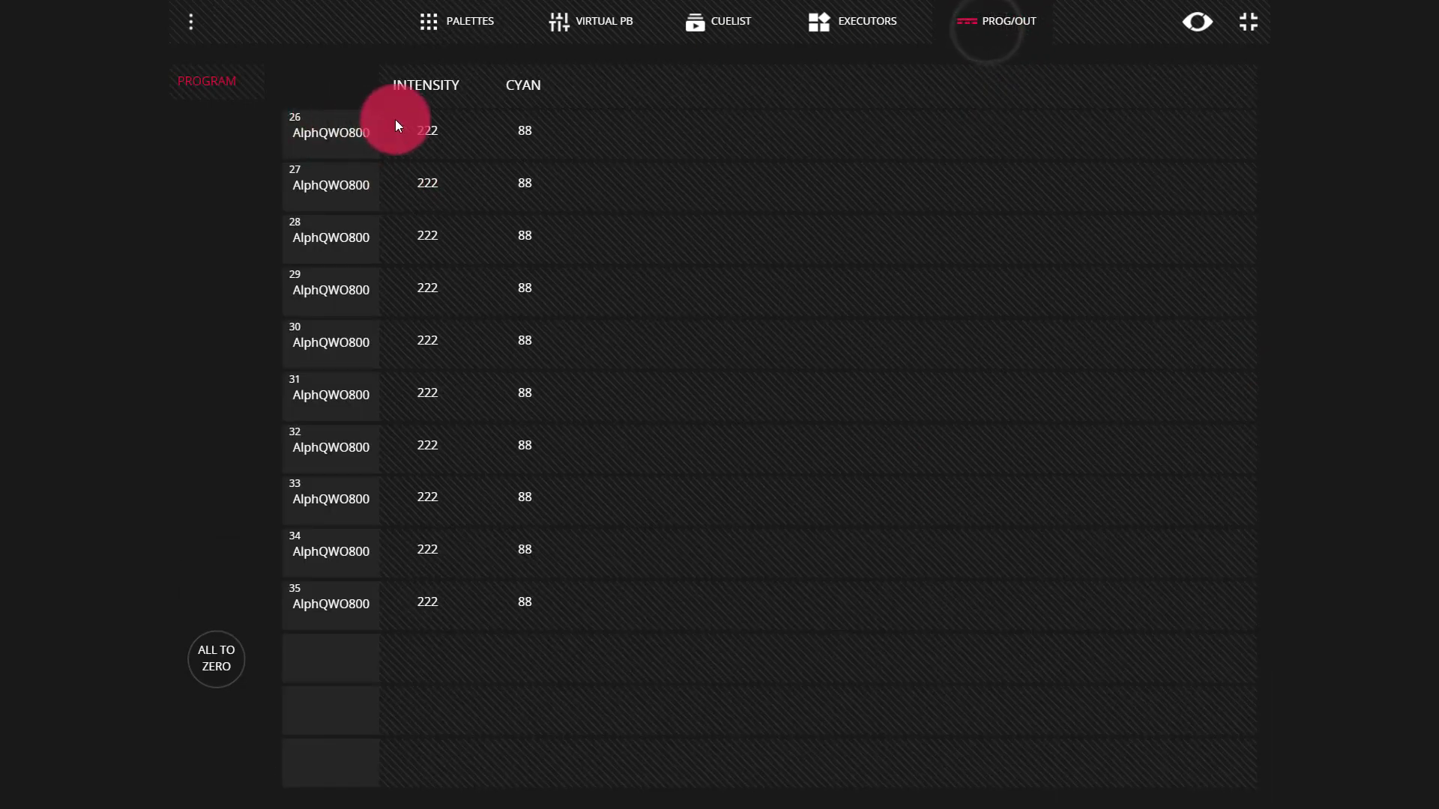
{"action": "left_click", "coordinate": [483, 144]}
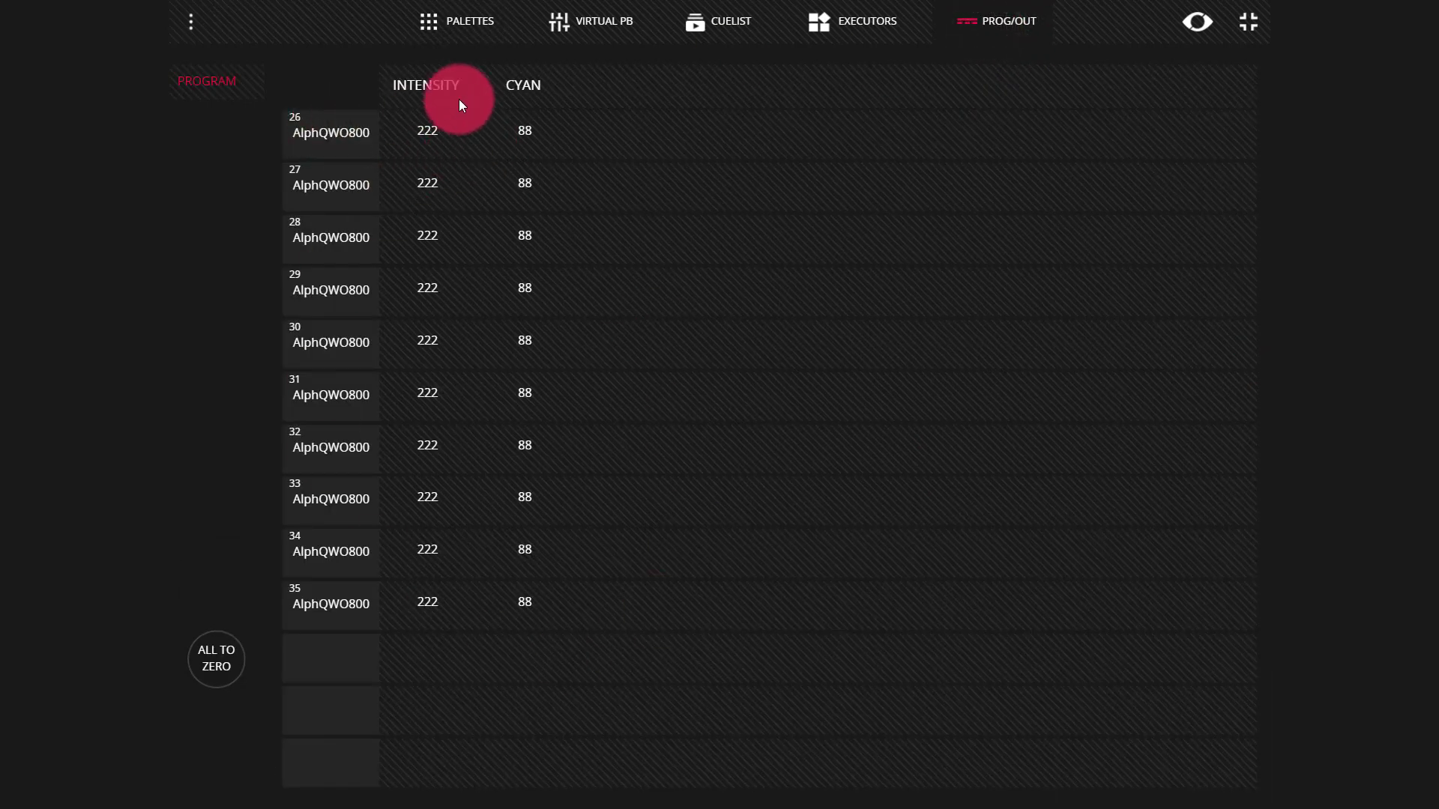
{"action": "left_click", "coordinate": [470, 21]}
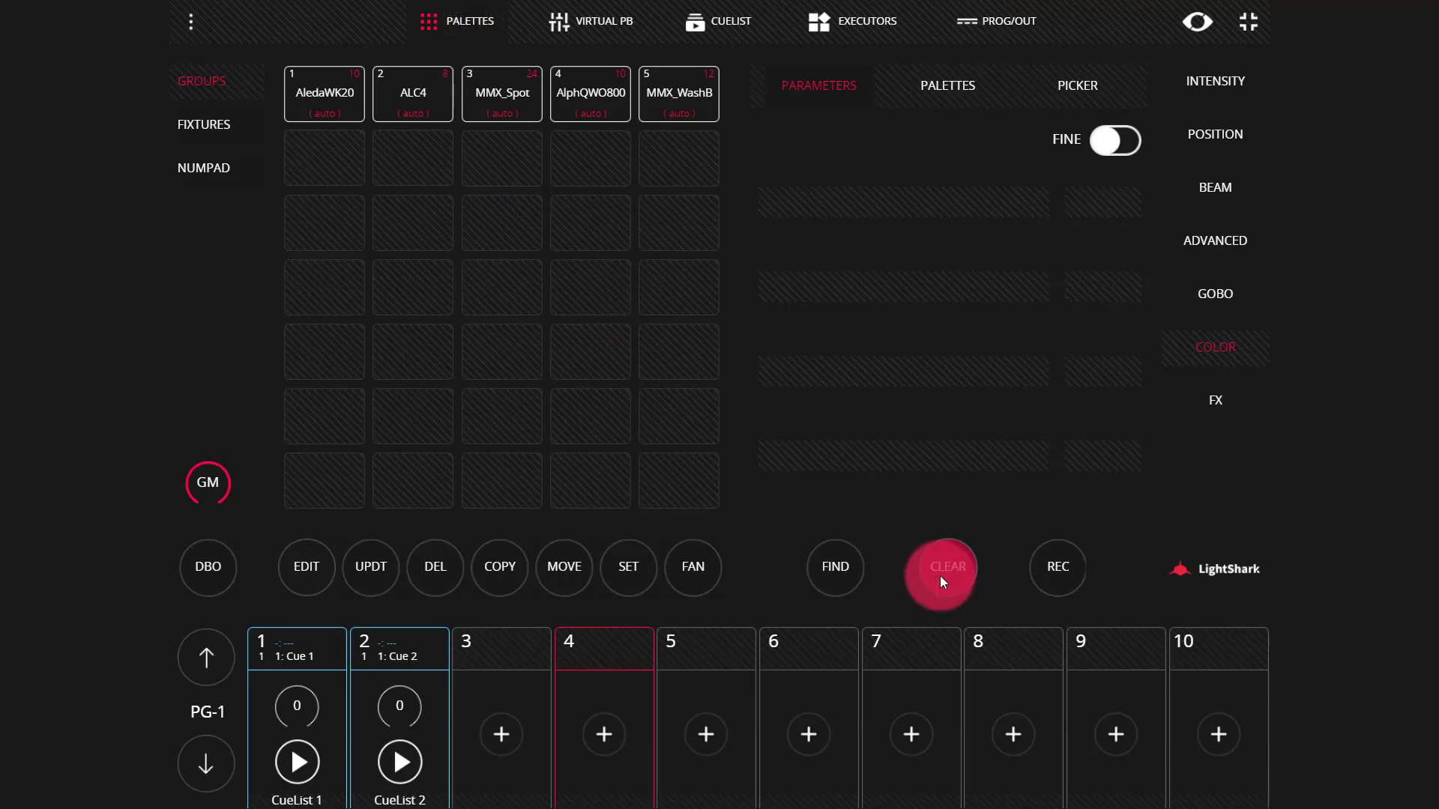
{"action": "left_click", "coordinate": [985, 33]}
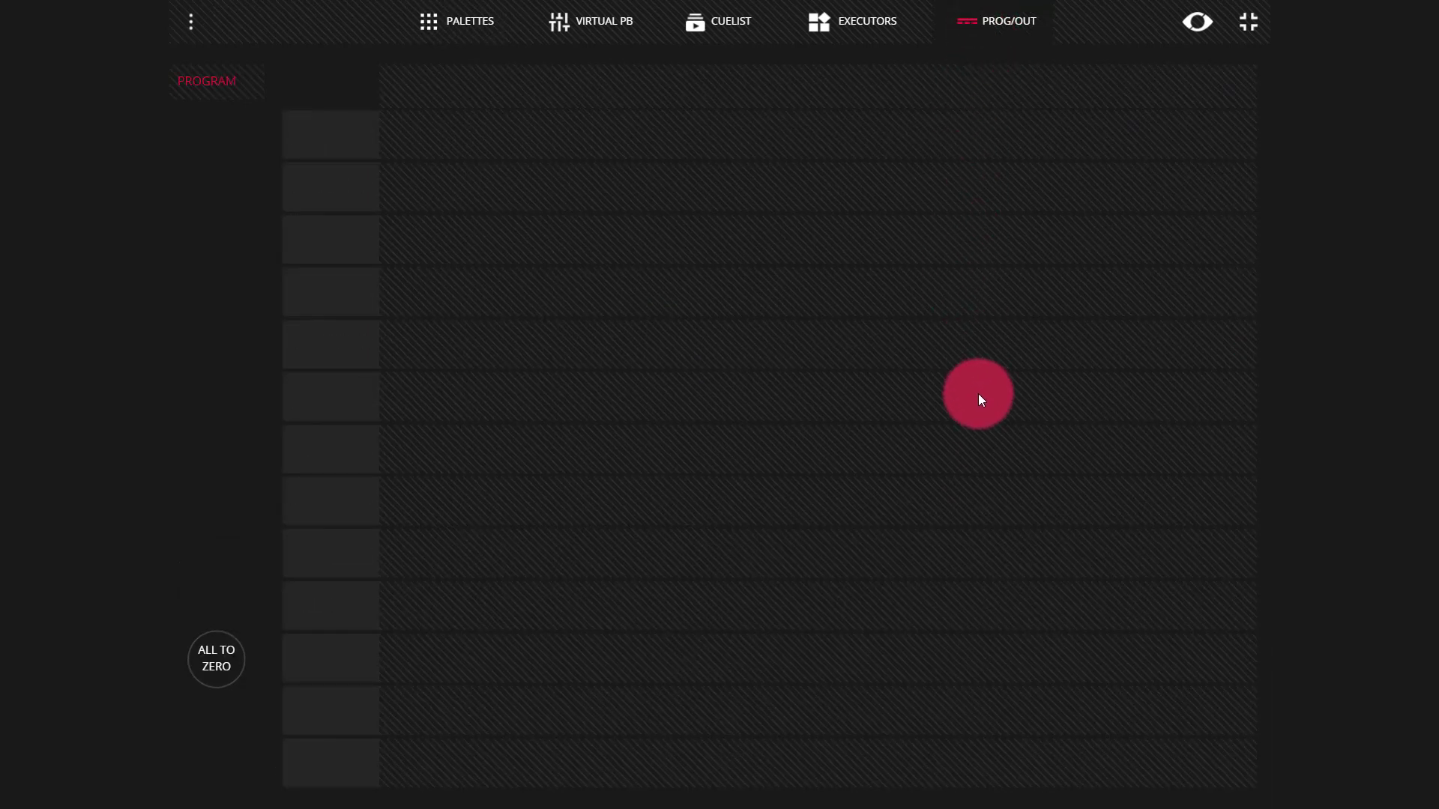
Step: Set the MMX_Spot group's cyan to DMX 91, check it in the programmer output, and clear the programmer
{"action": "left_click", "coordinate": [442, 18]}
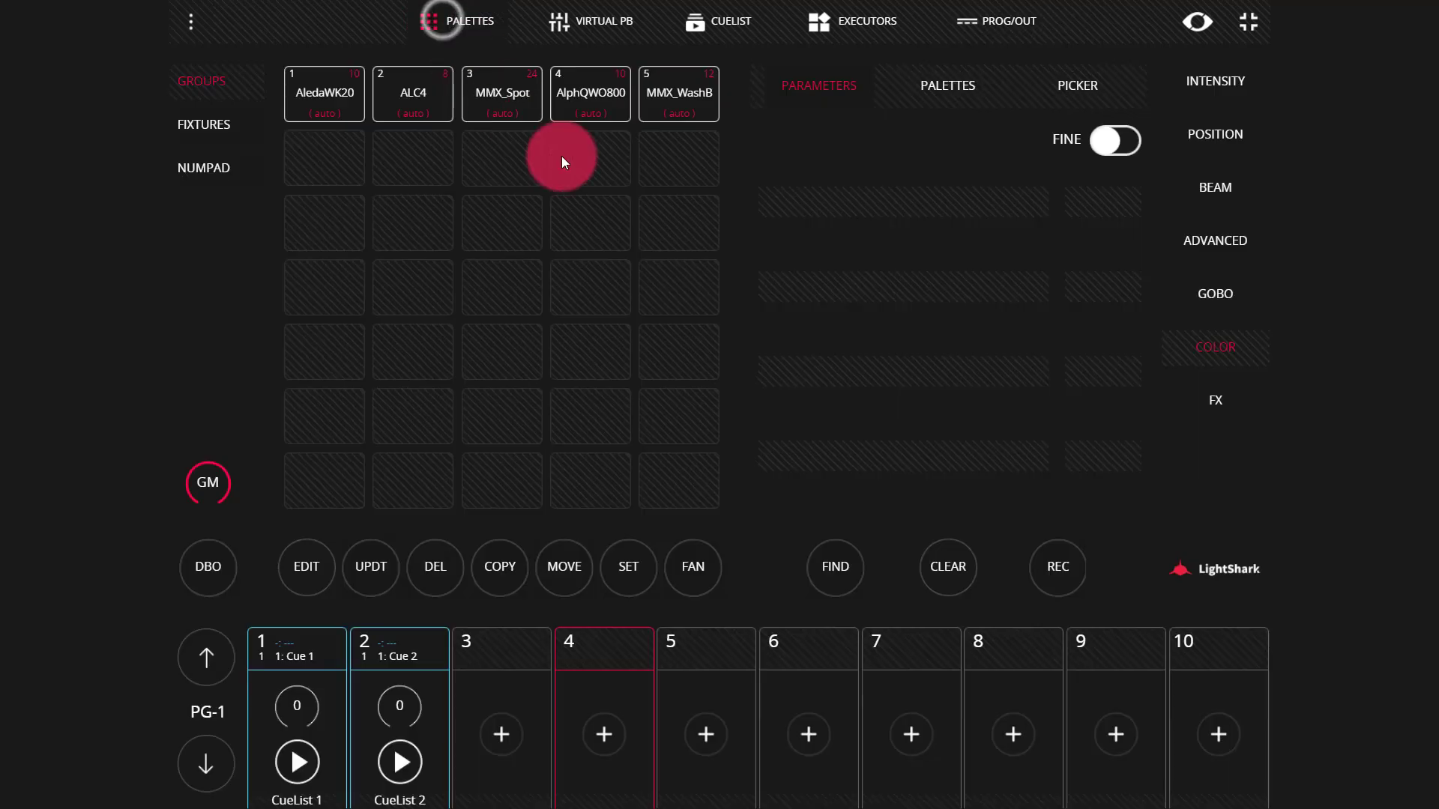
{"action": "left_click", "coordinate": [527, 109]}
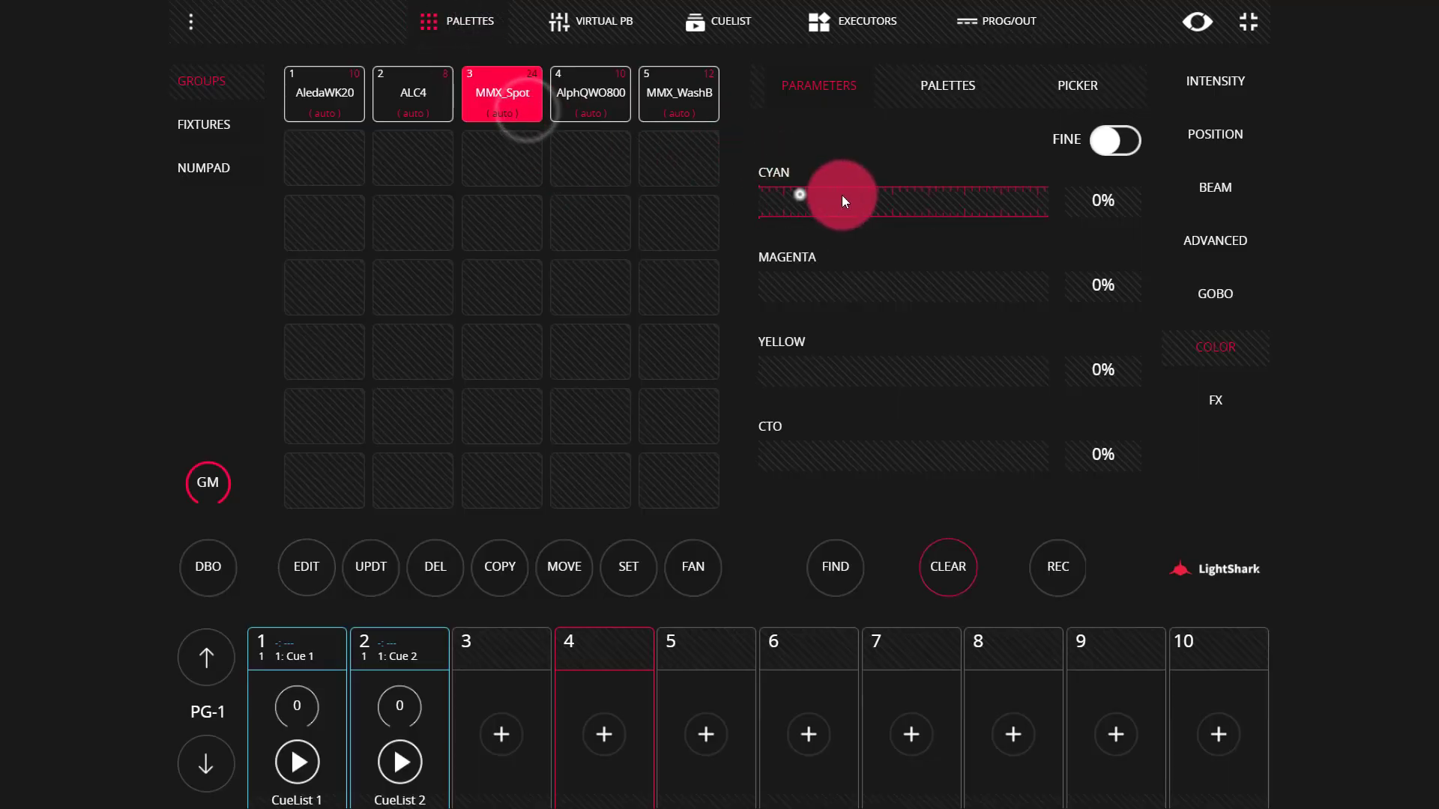
{"action": "left_click_drag", "start_coordinate": [843, 195], "coordinate": [1009, 224]}
{"action": "left_click", "coordinate": [977, 23]}
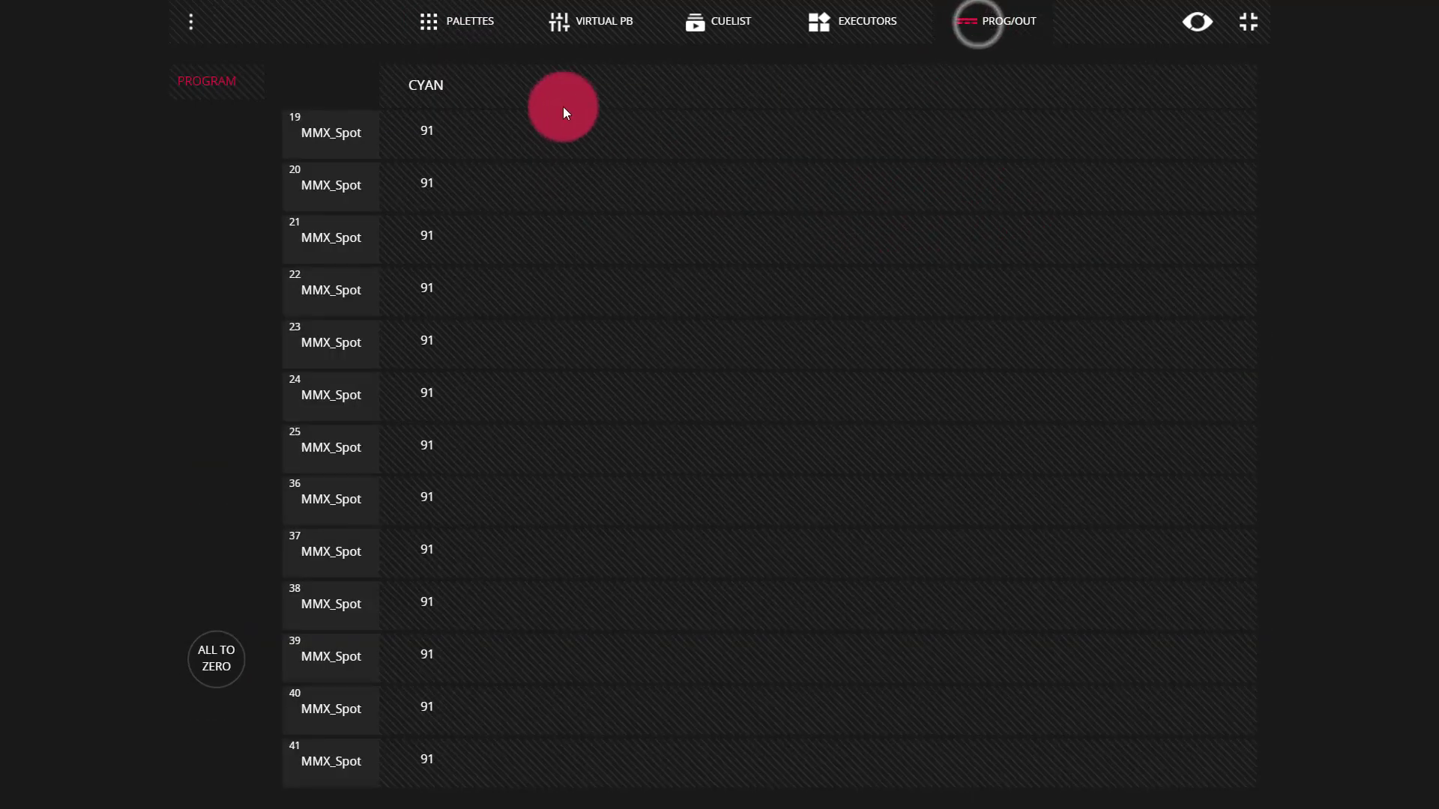
{"action": "left_click", "coordinate": [493, 18]}
{"action": "left_click", "coordinate": [954, 564]}
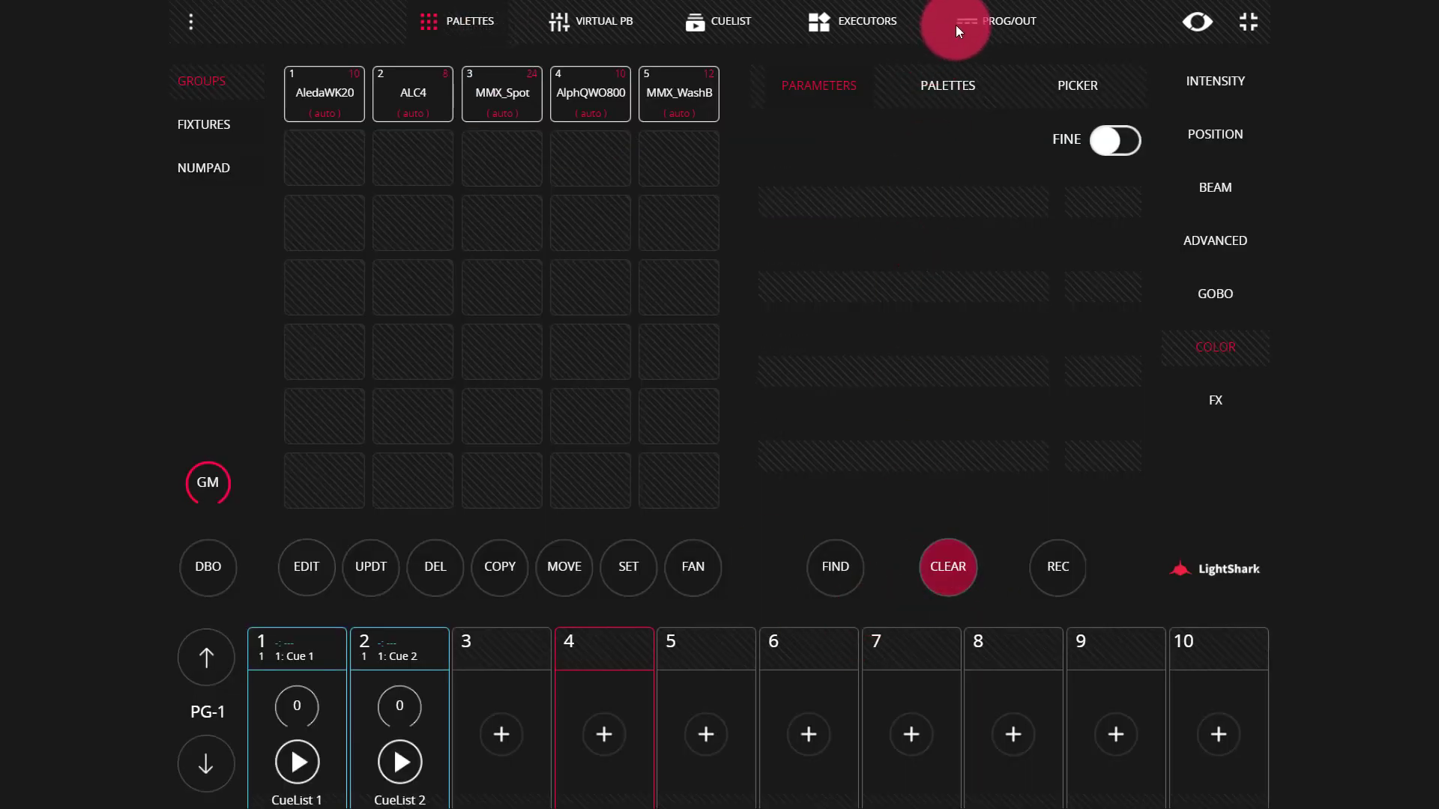
Step: Examine the Single and Double clear mode options in the user preferences and return to the palettes
{"action": "left_click", "coordinate": [193, 25]}
{"action": "left_click", "coordinate": [659, 535]}
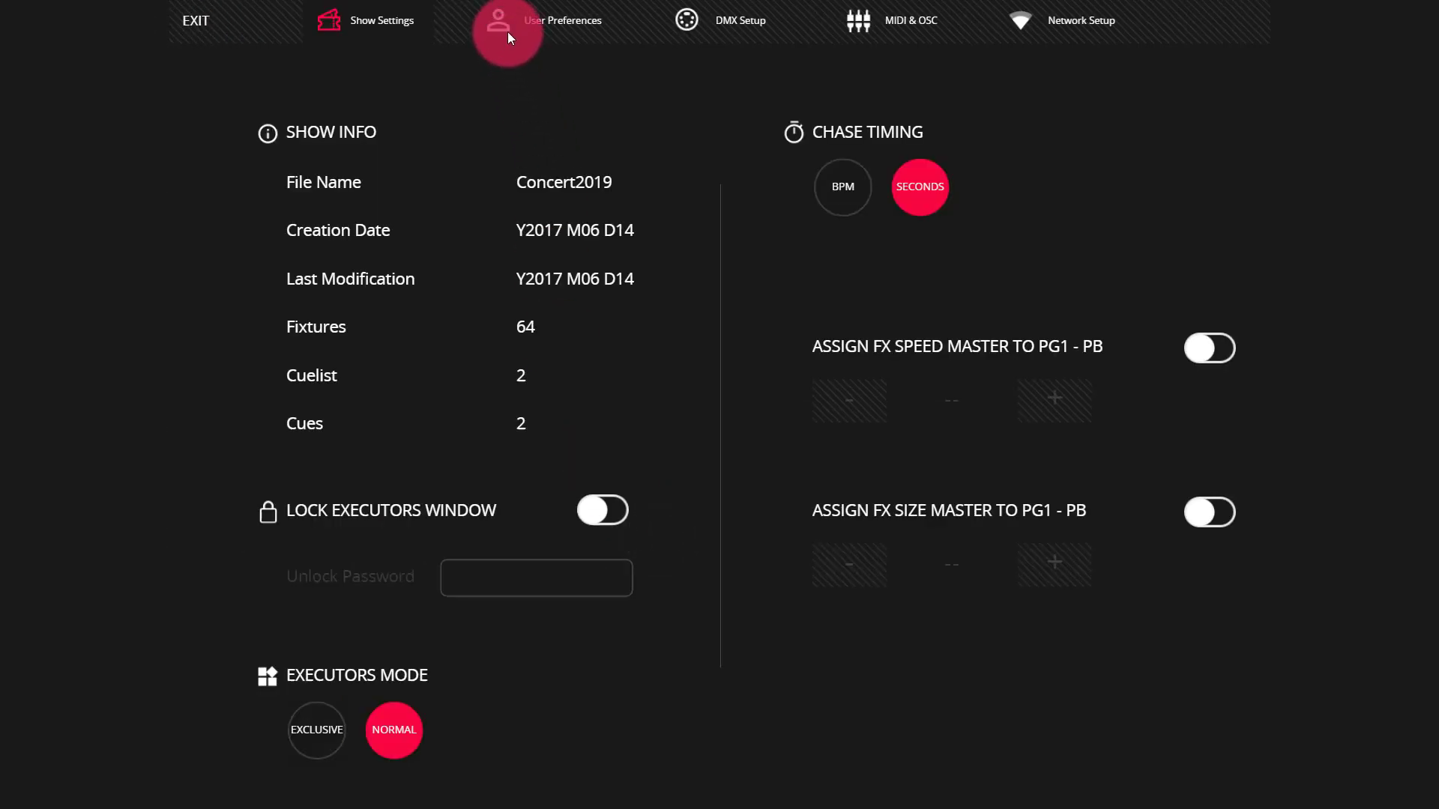
{"action": "left_click", "coordinate": [507, 36]}
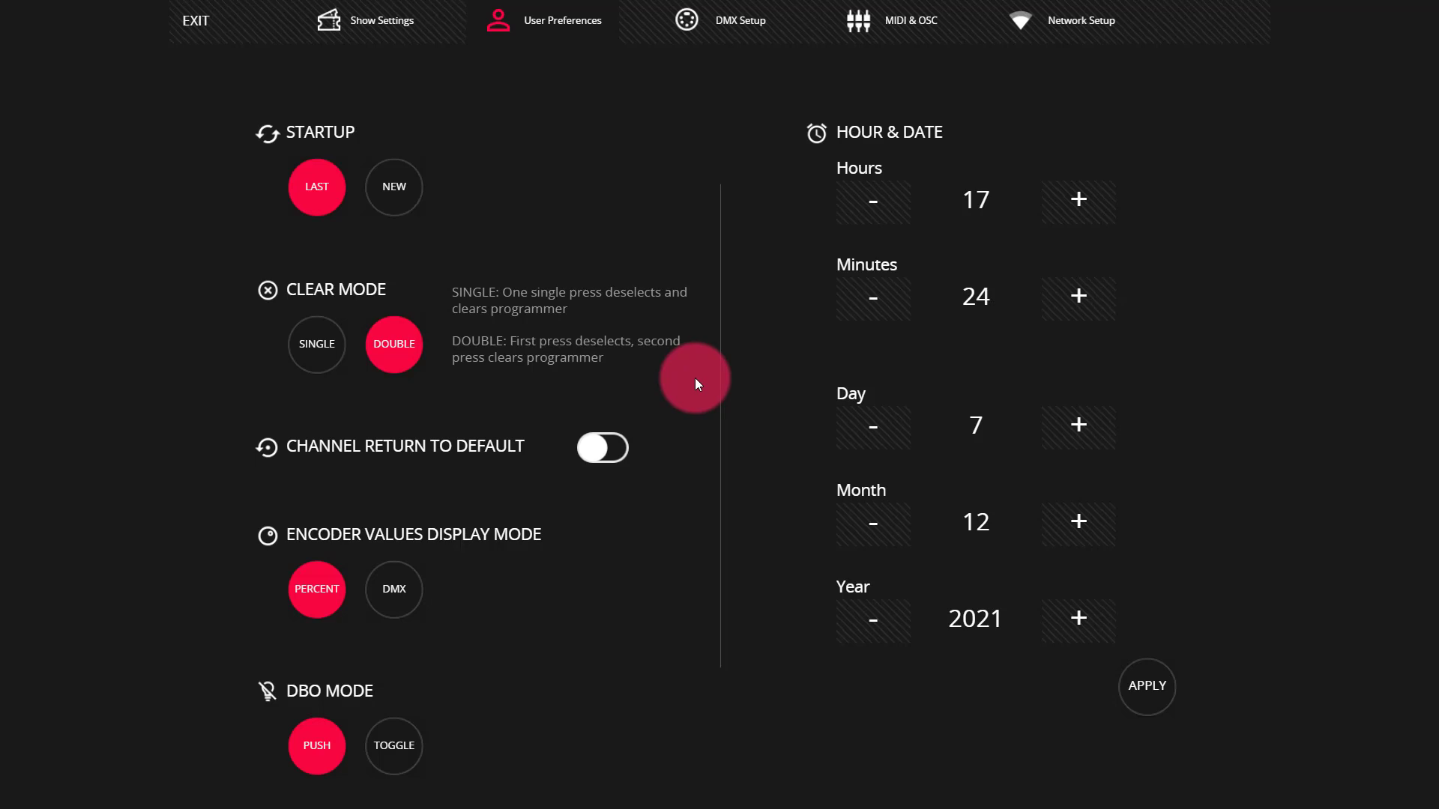
{"action": "left_click", "coordinate": [215, 31]}
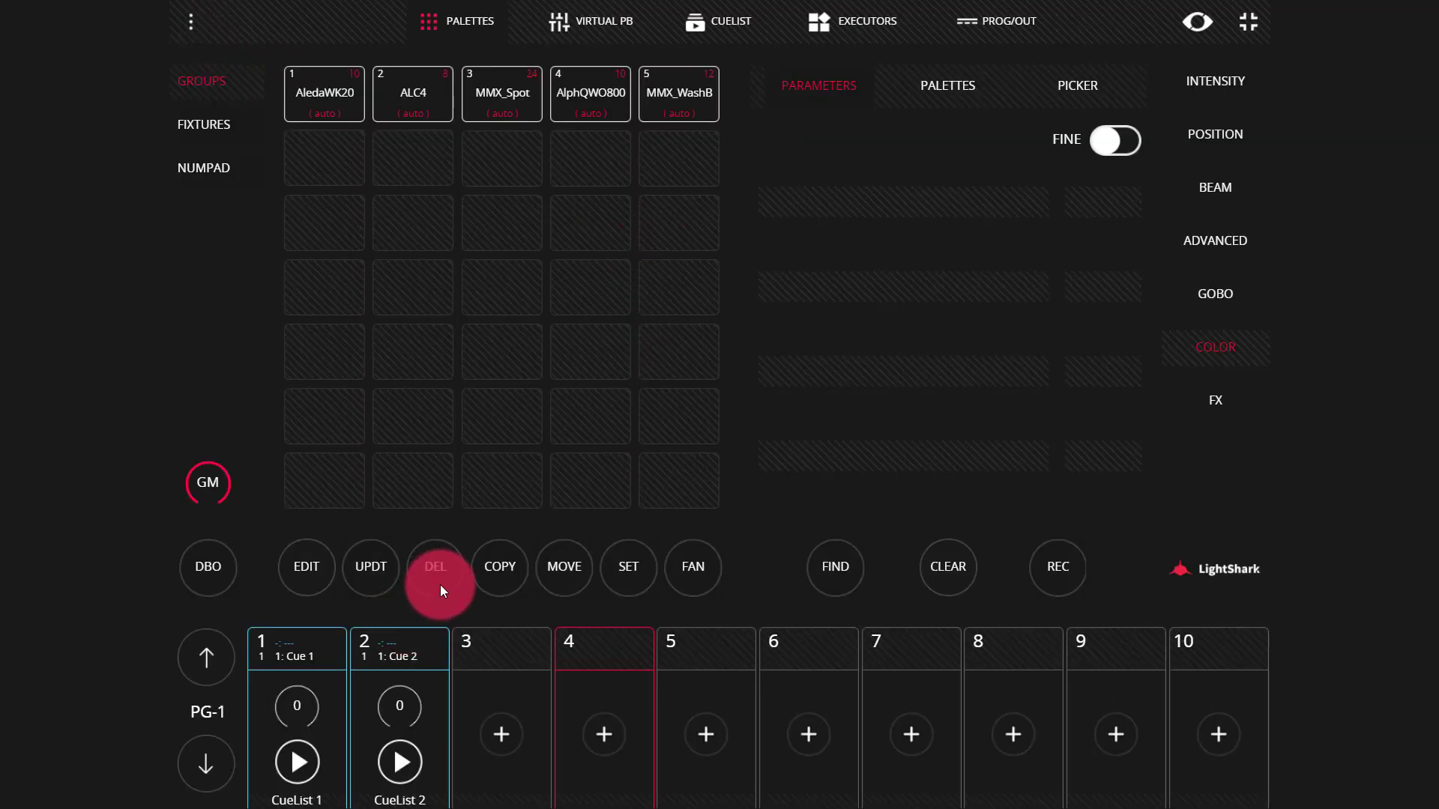
Step: Set the AlphQWO800 group's cyan to DMX 173, dimmer to 53% and shutter strobe to 33%, and review them in the programmer output
{"action": "left_click", "coordinate": [595, 100]}
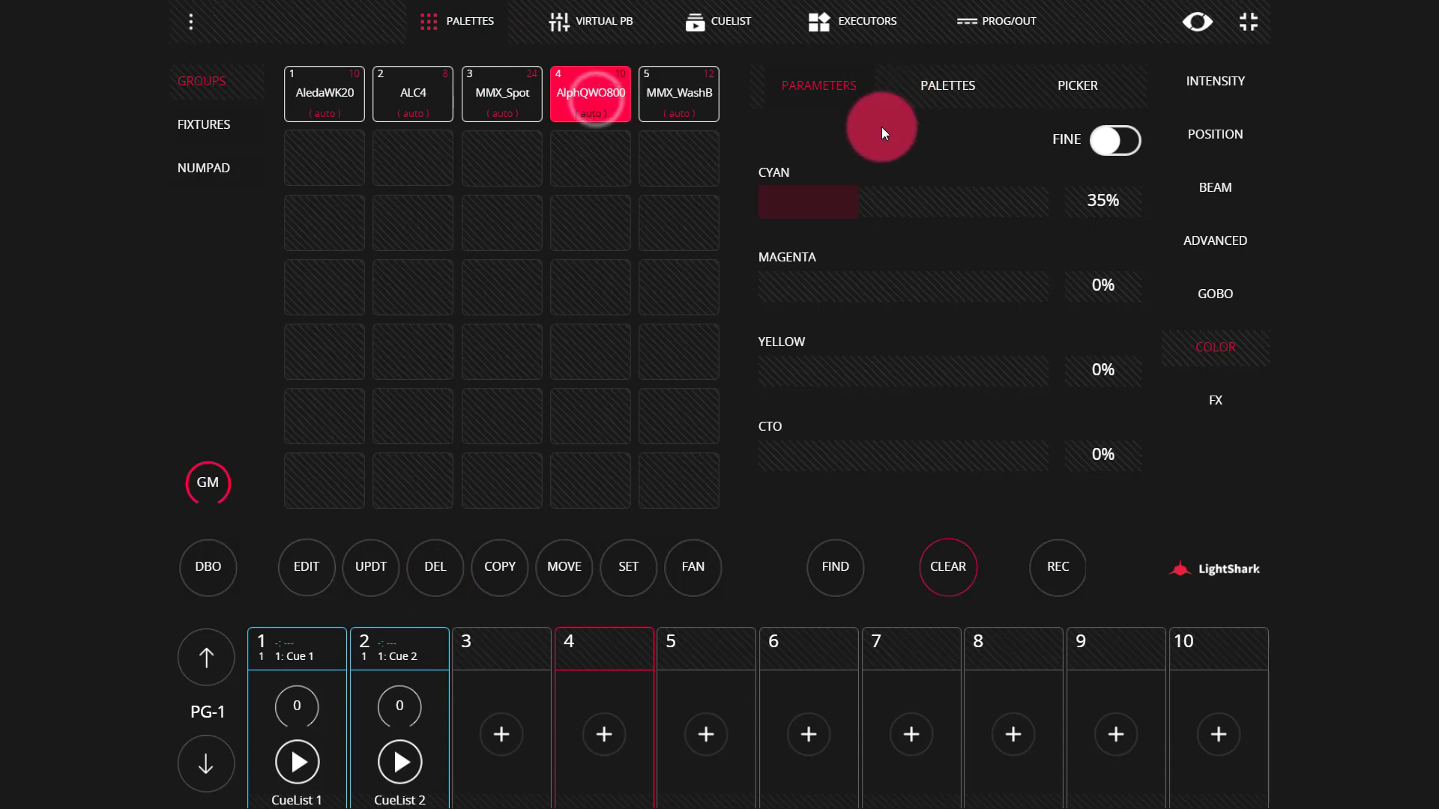
{"action": "left_click_drag", "start_coordinate": [818, 202], "coordinate": [1033, 176]}
{"action": "left_click", "coordinate": [1216, 81]}
{"action": "left_click_drag", "start_coordinate": [842, 188], "coordinate": [1121, 208]}
{"action": "left_click_drag", "start_coordinate": [859, 278], "coordinate": [981, 174]}
{"action": "left_click", "coordinate": [965, 19]}
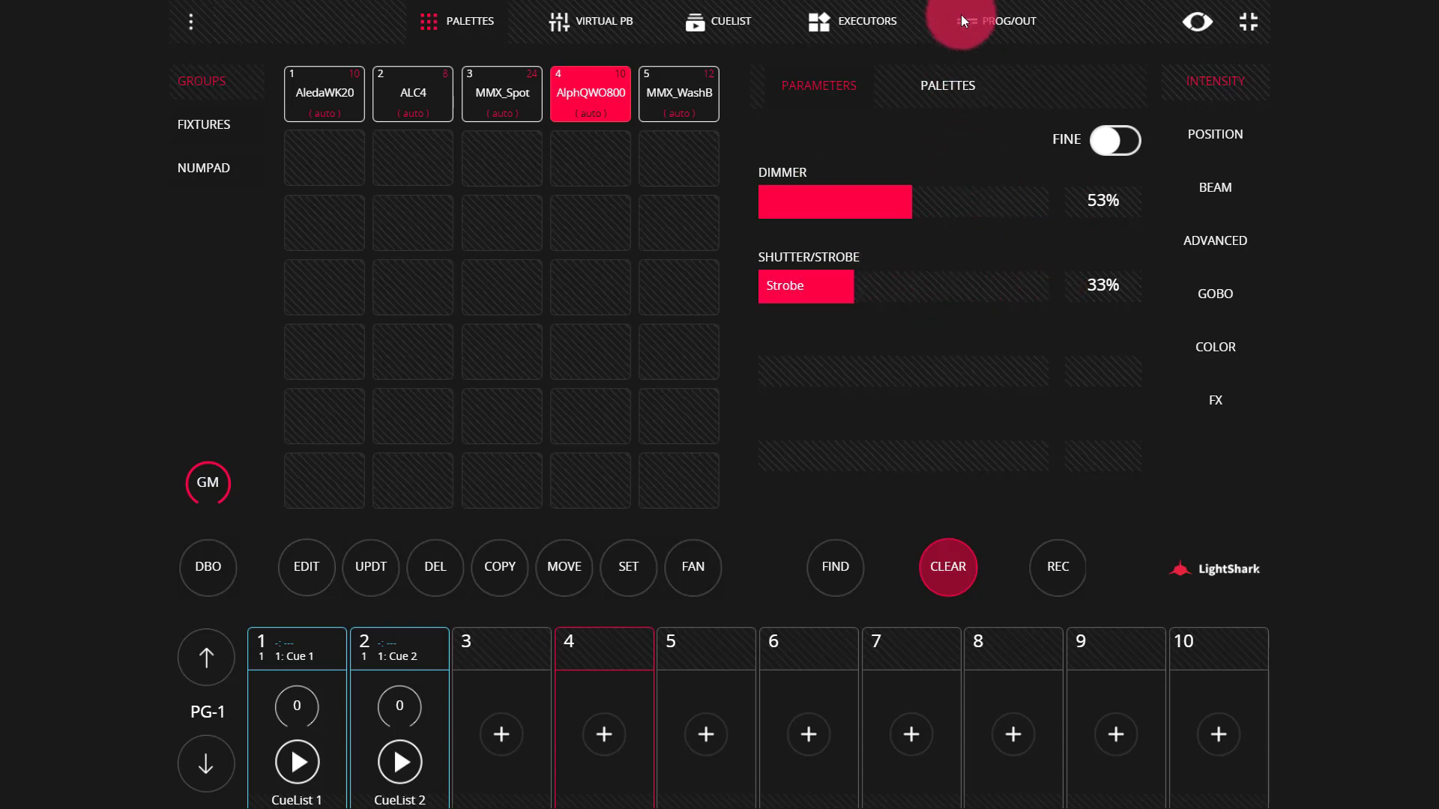
{"action": "left_click", "coordinate": [757, 166]}
{"action": "left_click", "coordinate": [534, 257]}
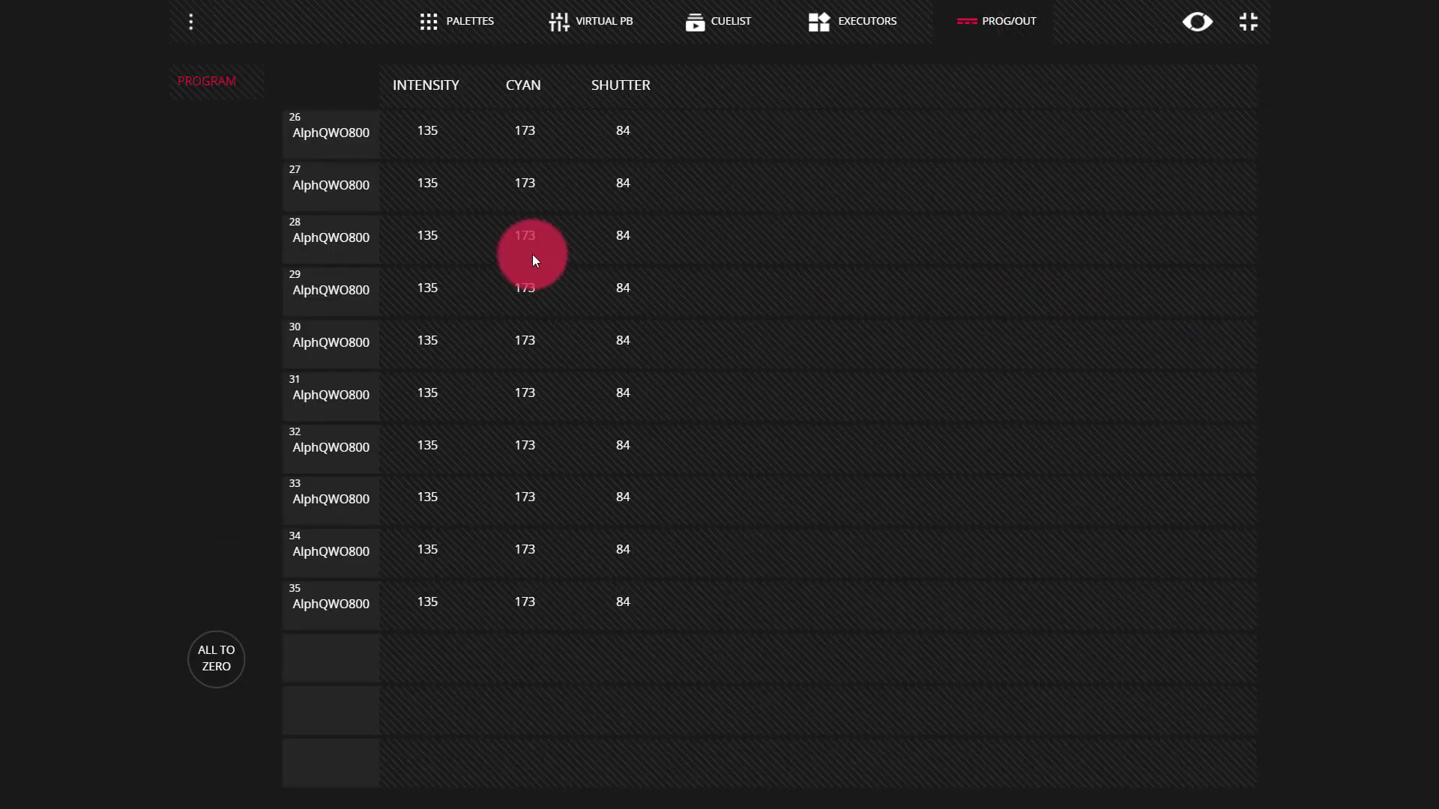
{"action": "left_click", "coordinate": [634, 85]}
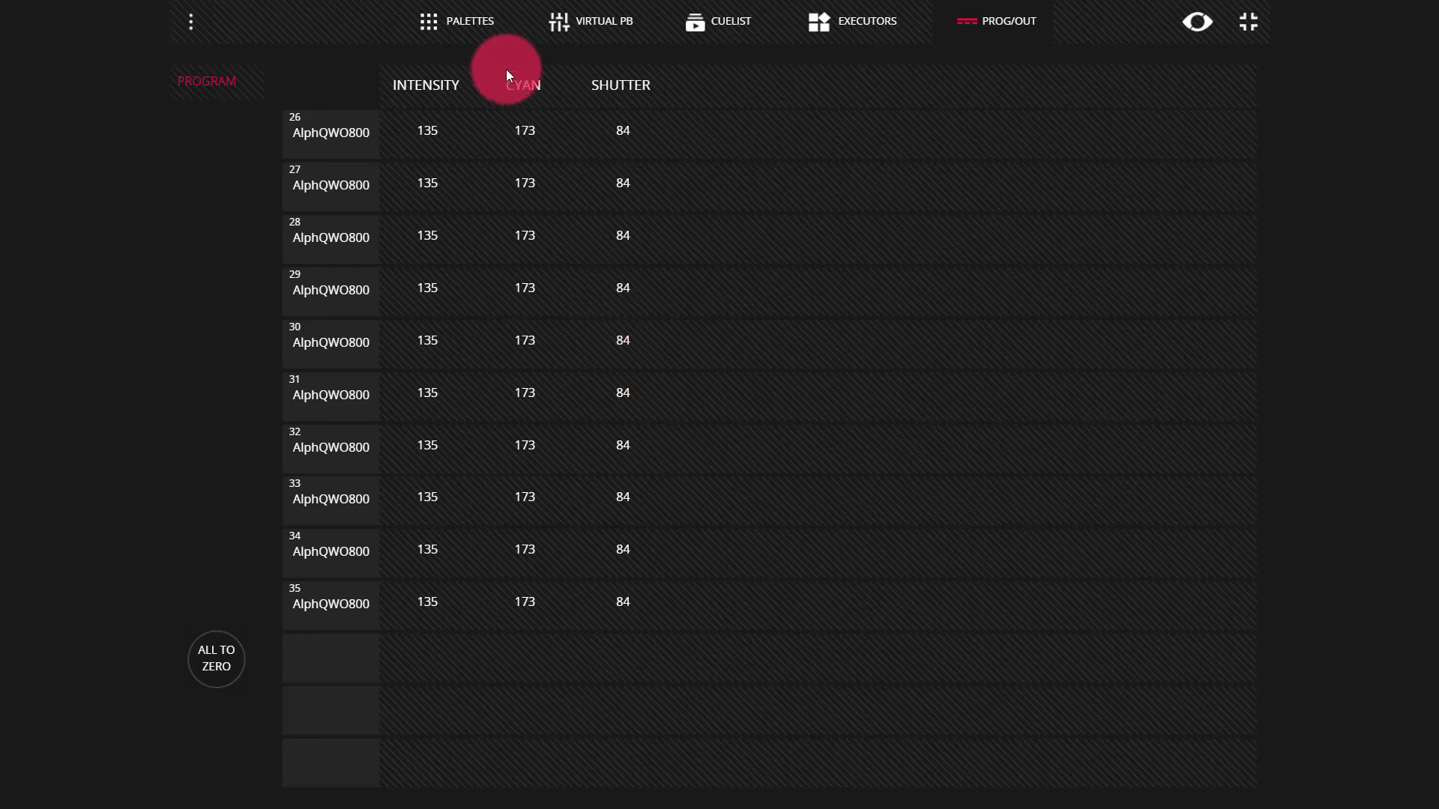
Step: Delete only fixture 26's shutter value from the programmer output
{"action": "left_click", "coordinate": [472, 24]}
{"action": "left_click", "coordinate": [452, 563]}
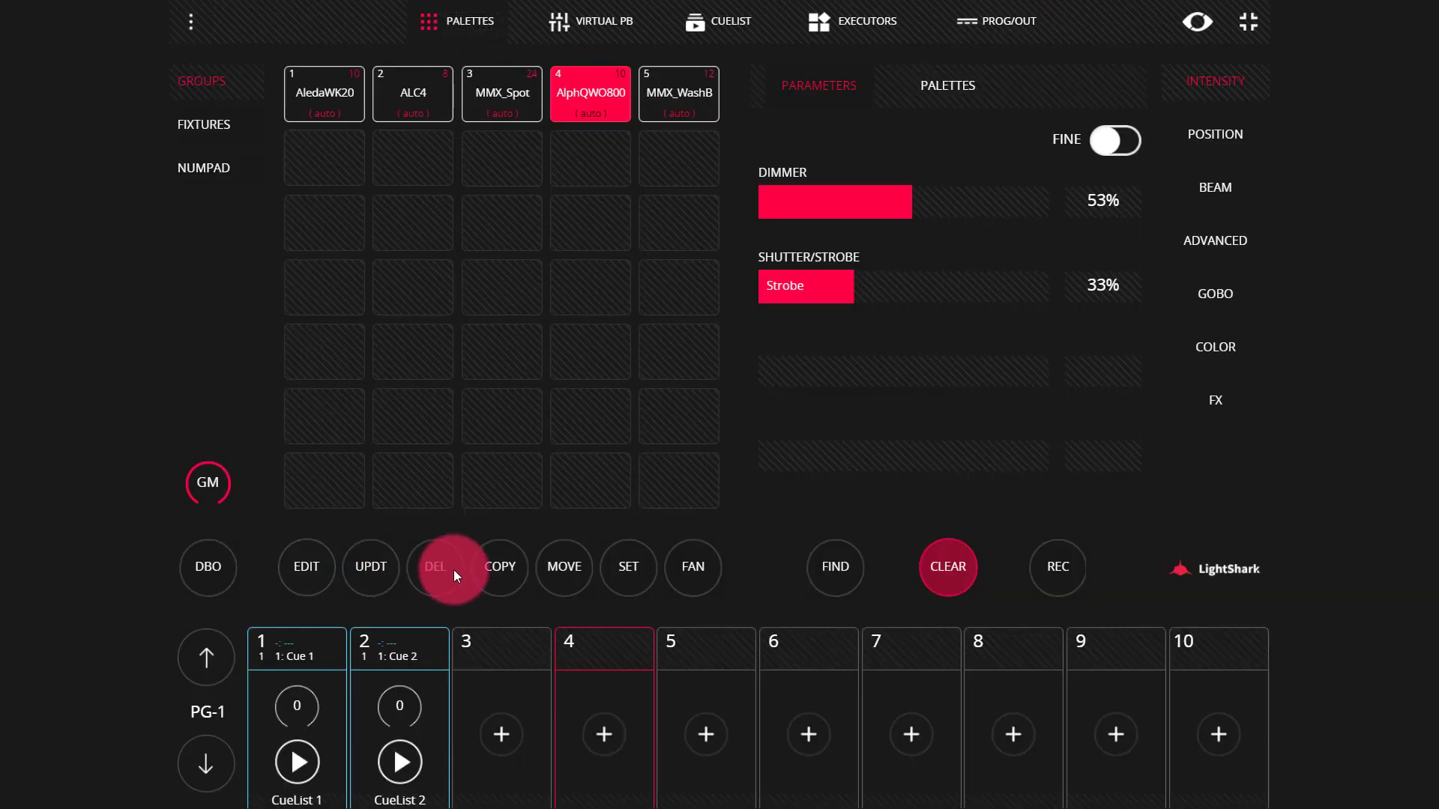
{"action": "left_click", "coordinate": [993, 19]}
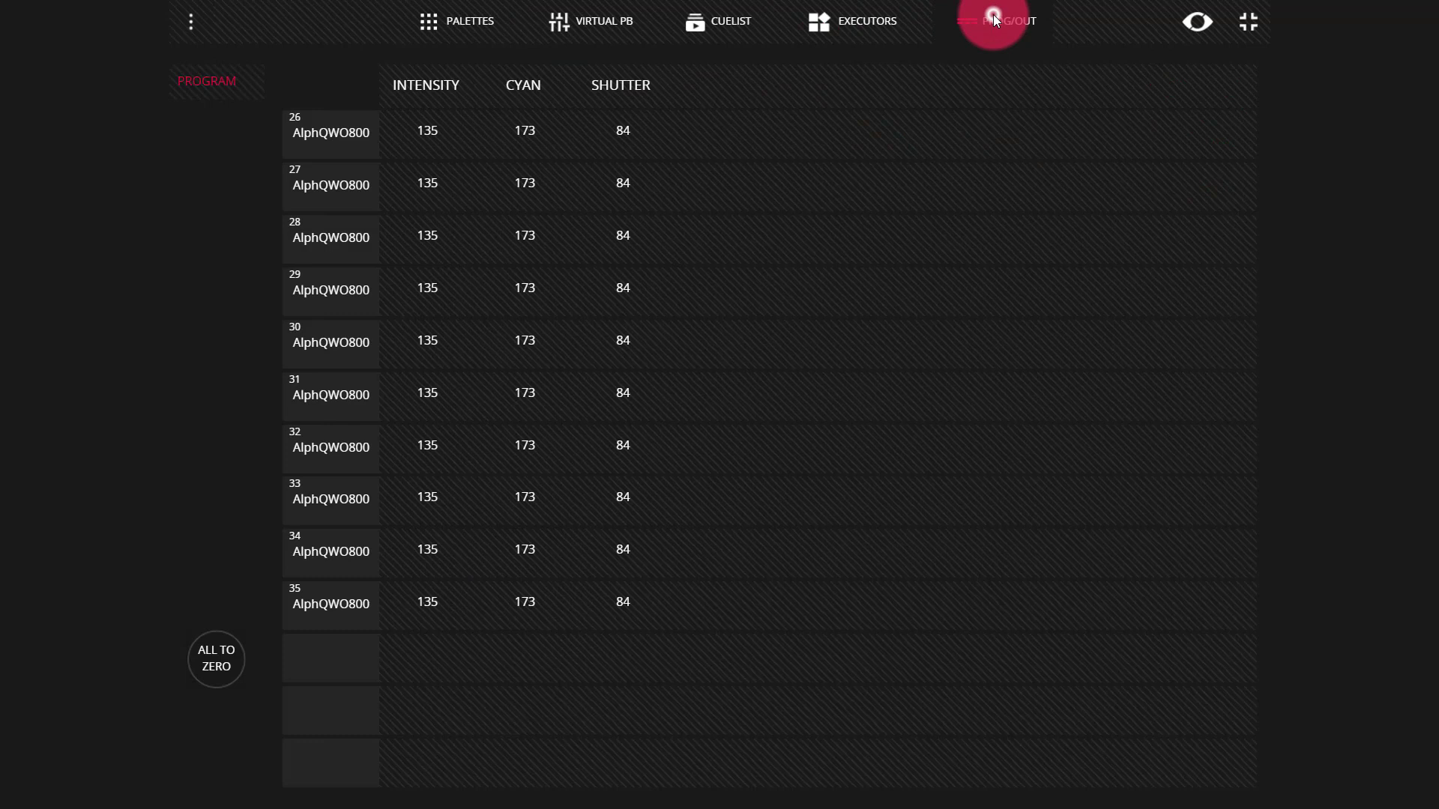
{"action": "left_click", "coordinate": [586, 150]}
{"action": "left_click", "coordinate": [617, 141]}
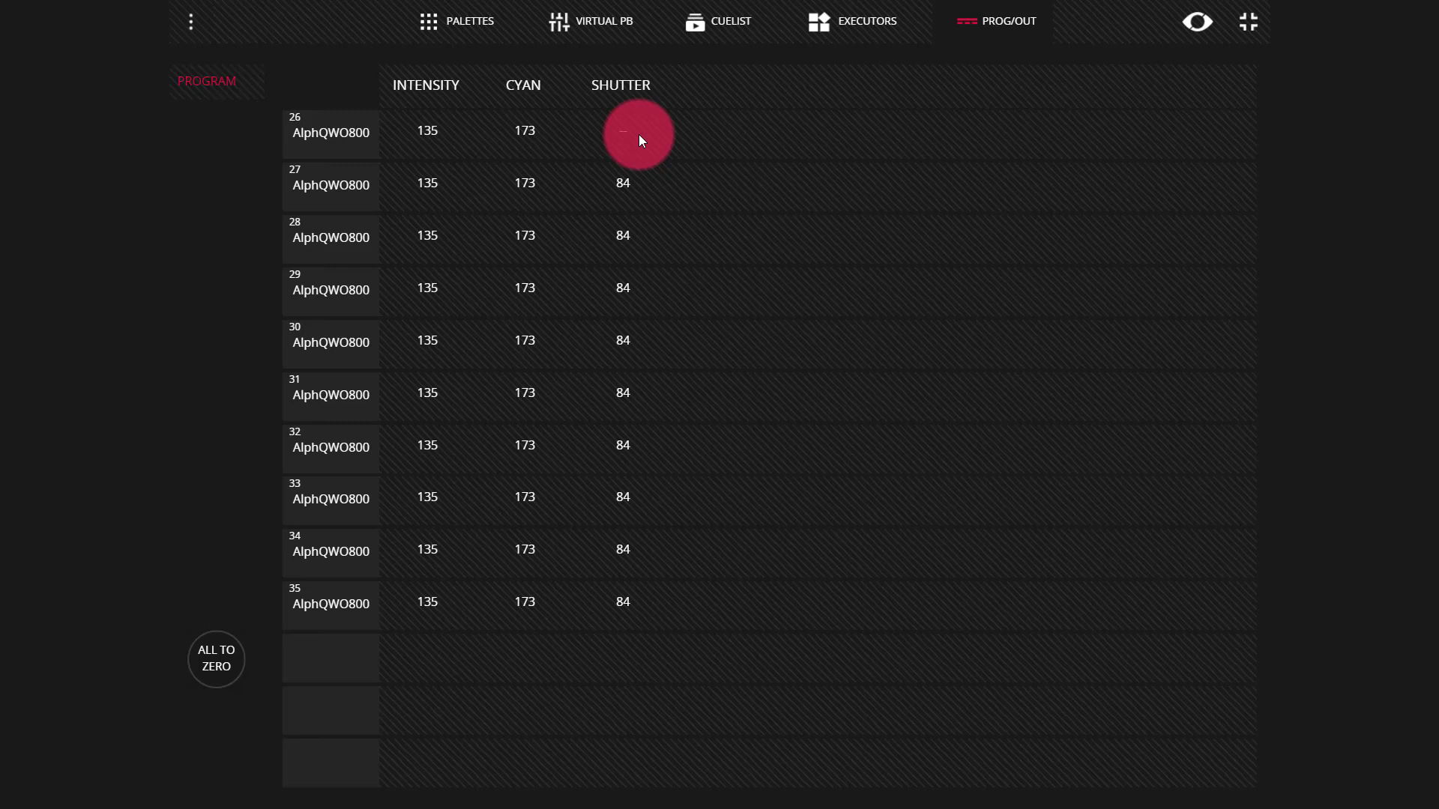
Step: Delete the shutter parameter from the programmer for all AlphQWO800 fixtures at once
{"action": "left_click", "coordinate": [484, 35]}
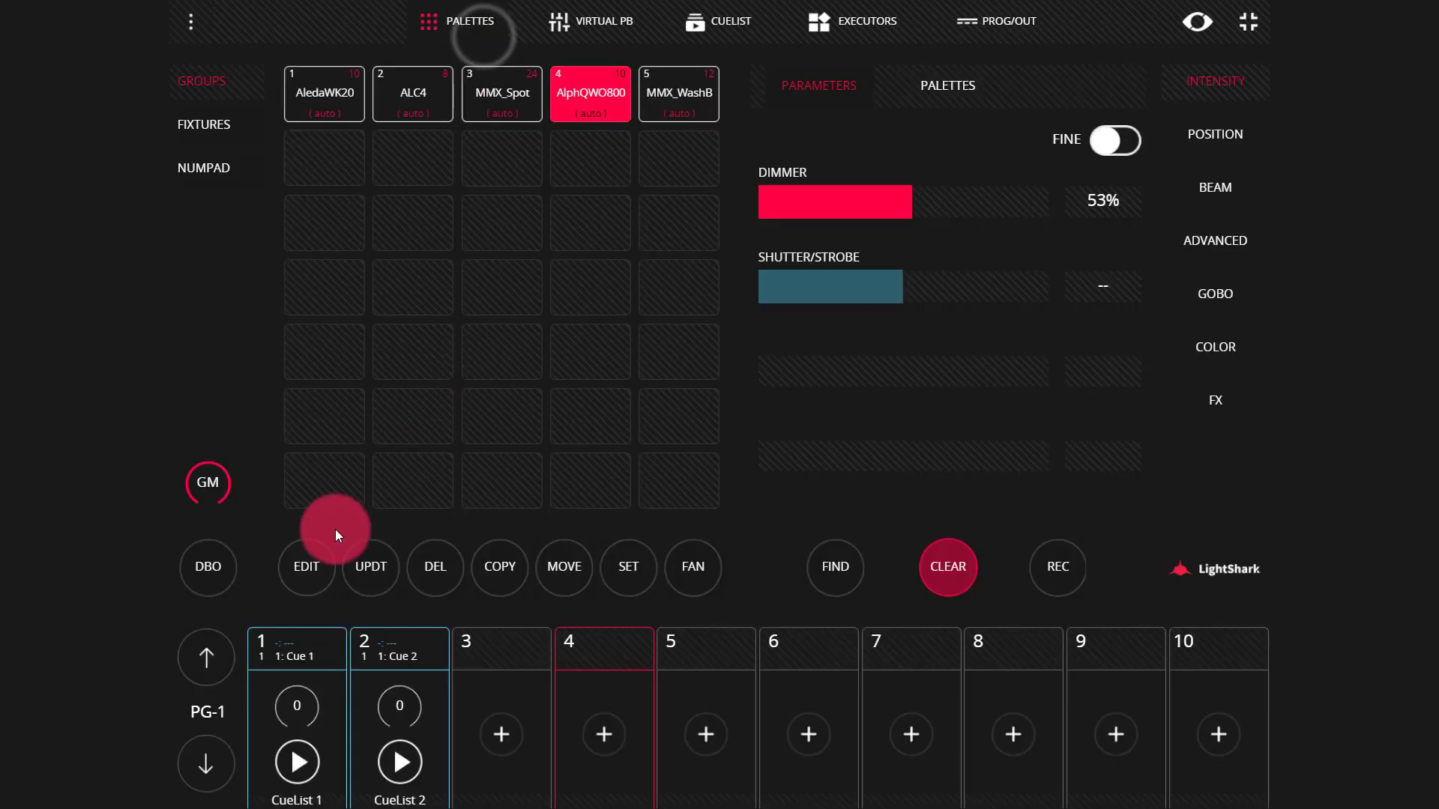
{"action": "left_click", "coordinate": [420, 568]}
{"action": "left_click", "coordinate": [966, 22]}
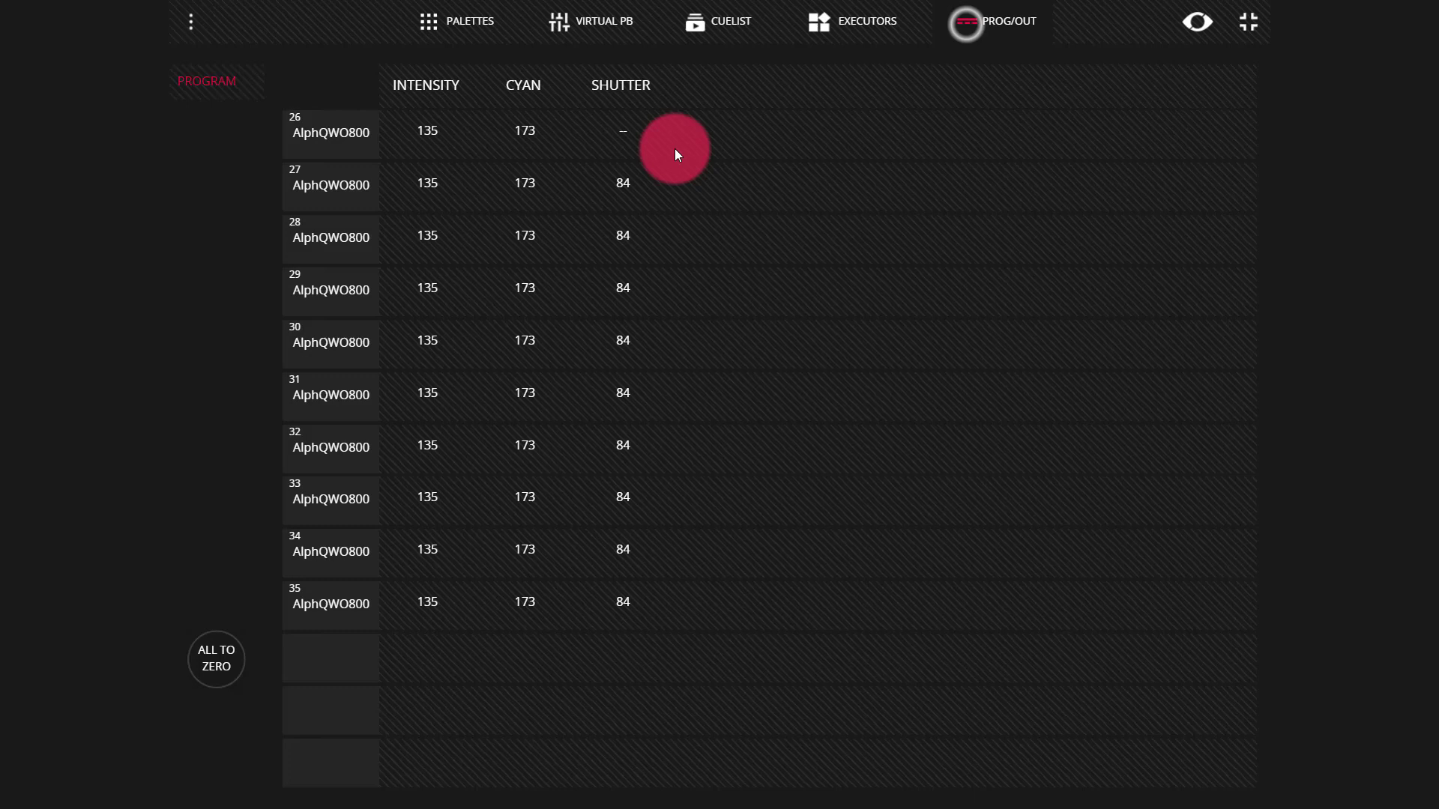
{"action": "left_click", "coordinate": [639, 88]}
{"action": "left_click", "coordinate": [617, 82]}
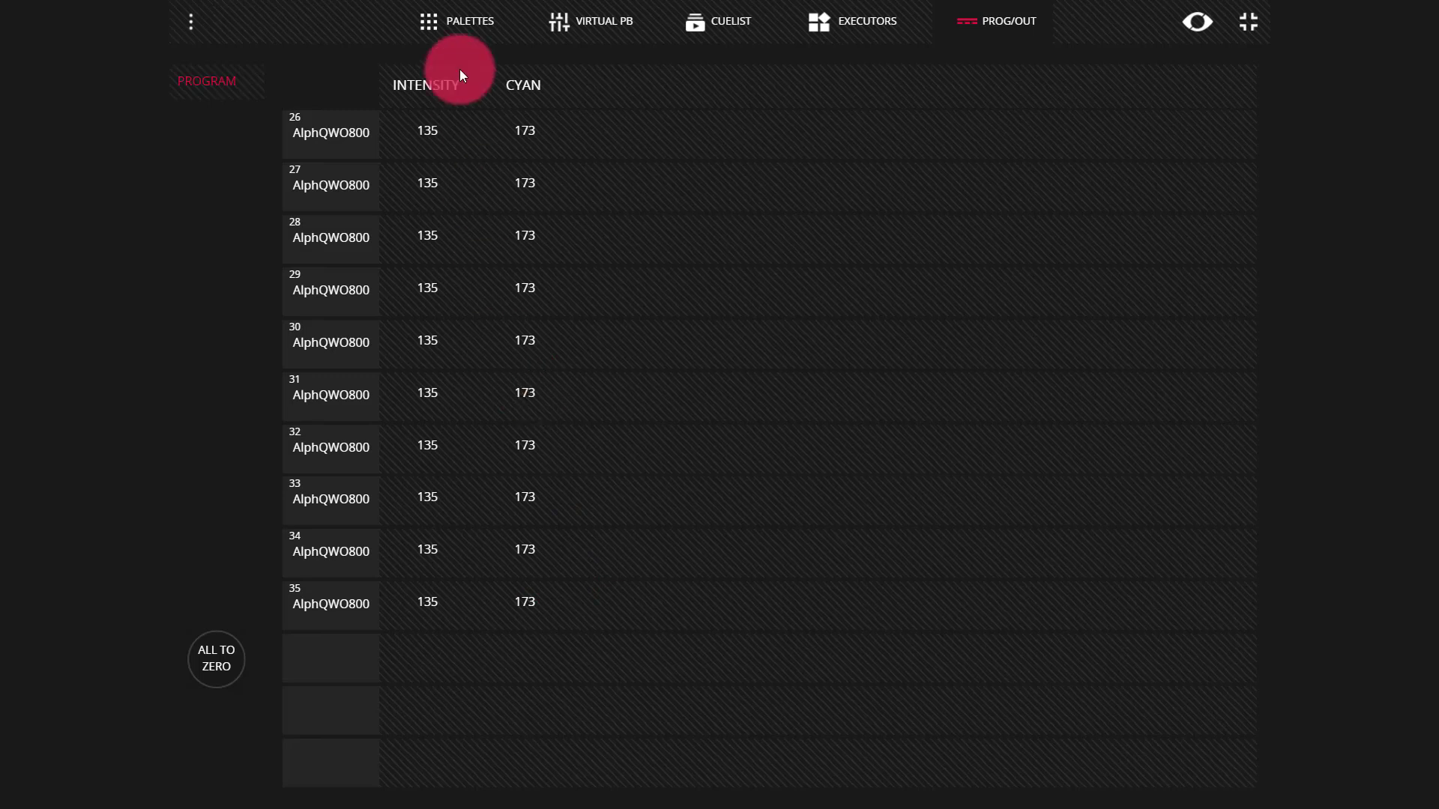
Step: Delete AlphQWO800 fixture 28 with all its values from the programmer output
{"action": "left_click", "coordinate": [441, 31]}
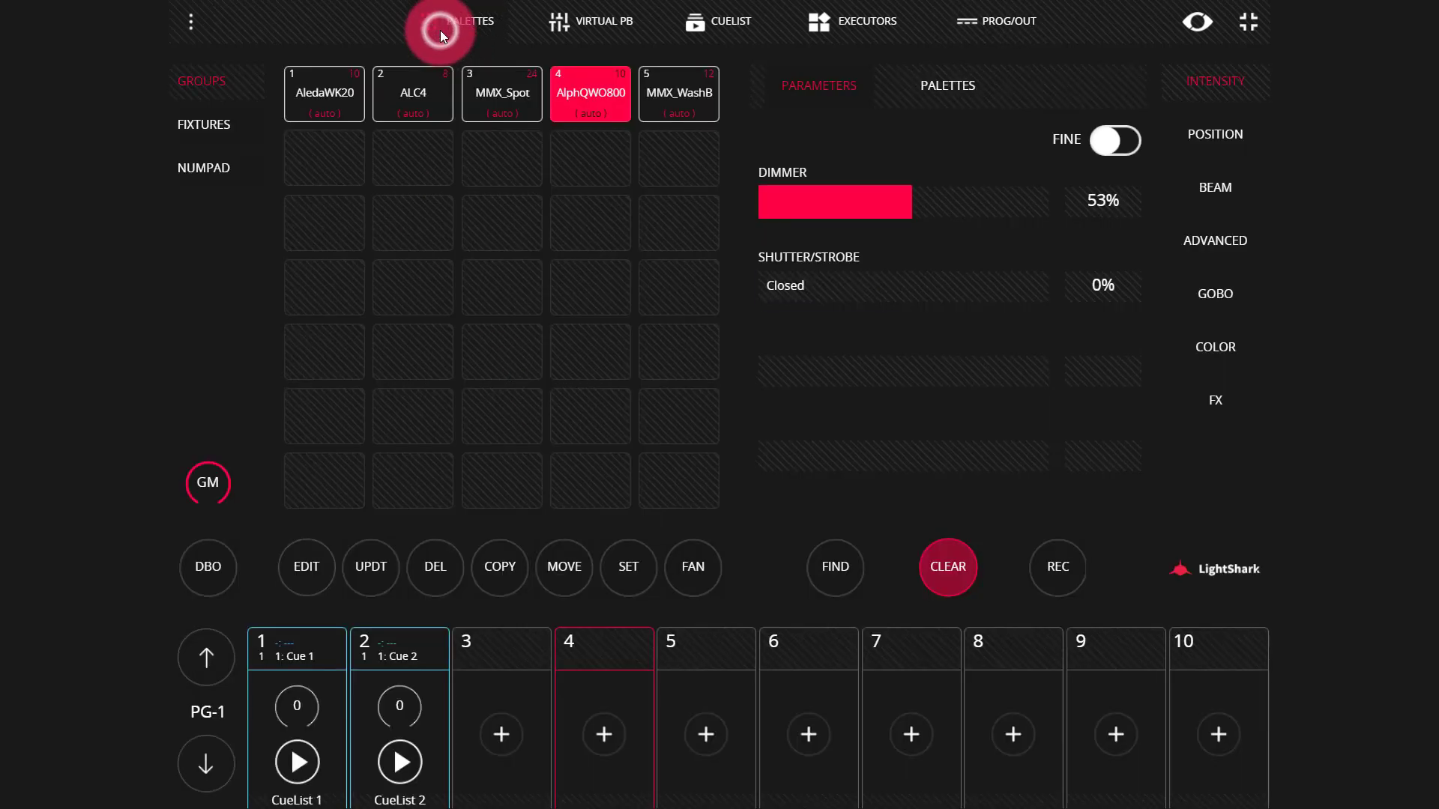
{"action": "left_click", "coordinate": [428, 558]}
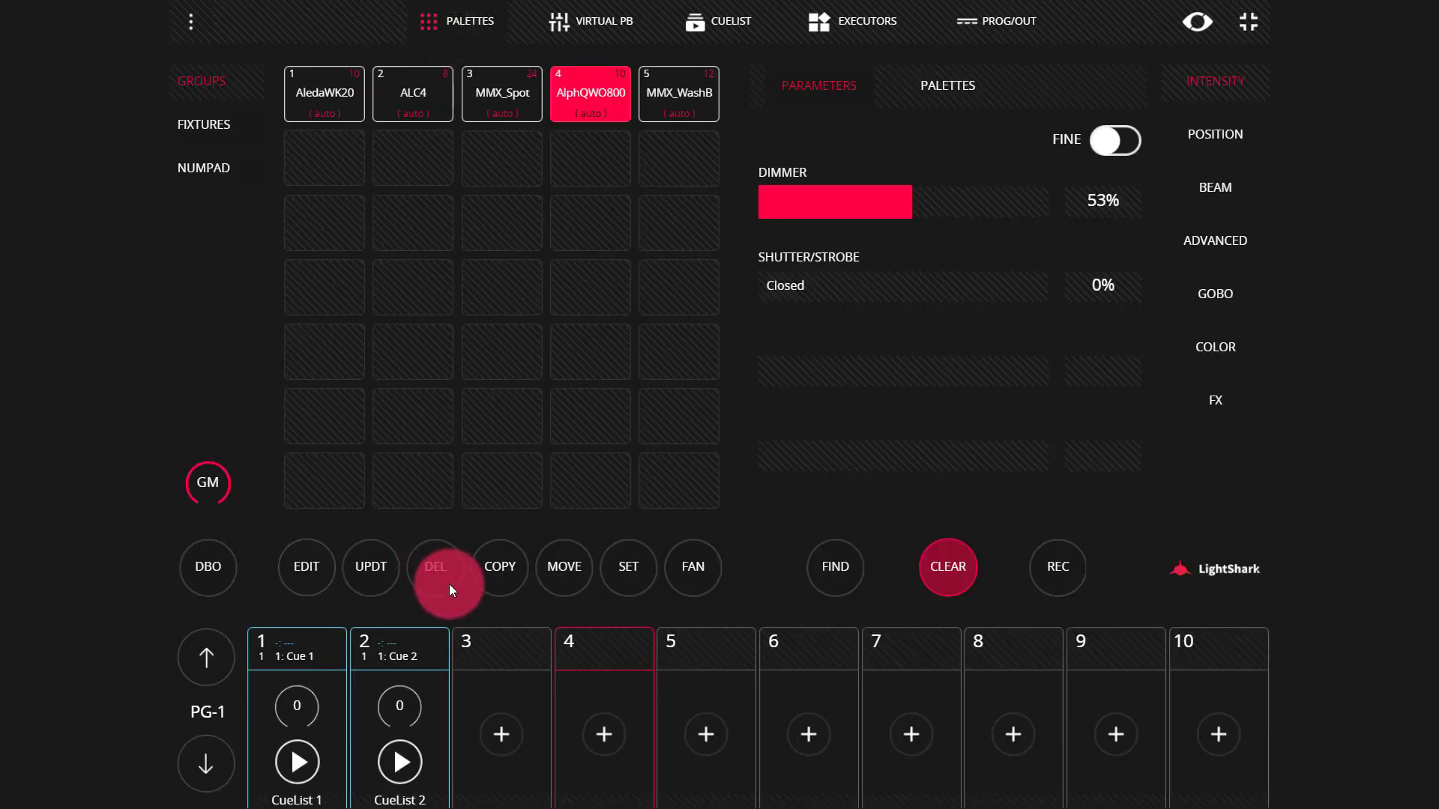
{"action": "left_click", "coordinate": [964, 24]}
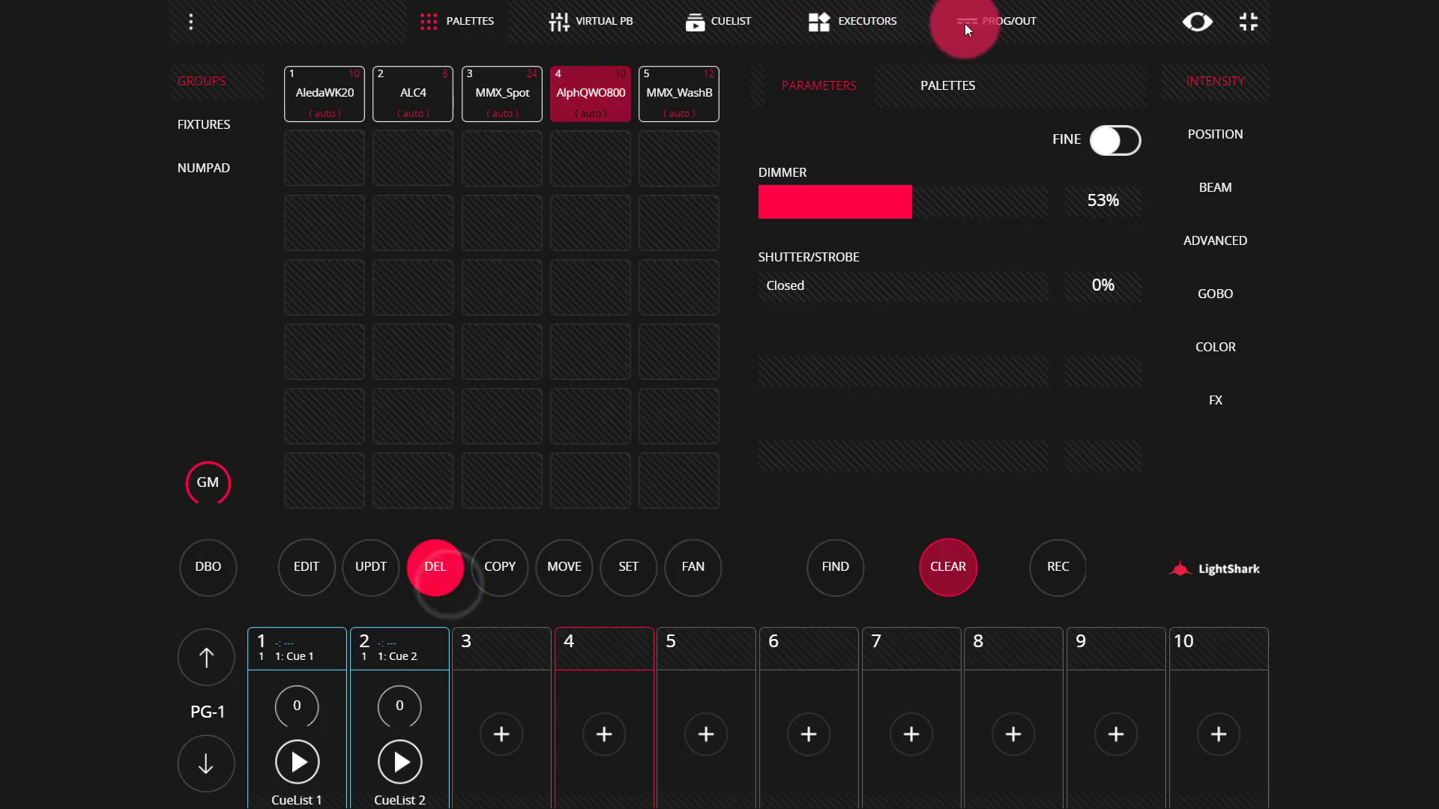
{"action": "left_click", "coordinate": [996, 24]}
{"action": "left_click", "coordinate": [550, 246]}
{"action": "left_click", "coordinate": [327, 192]}
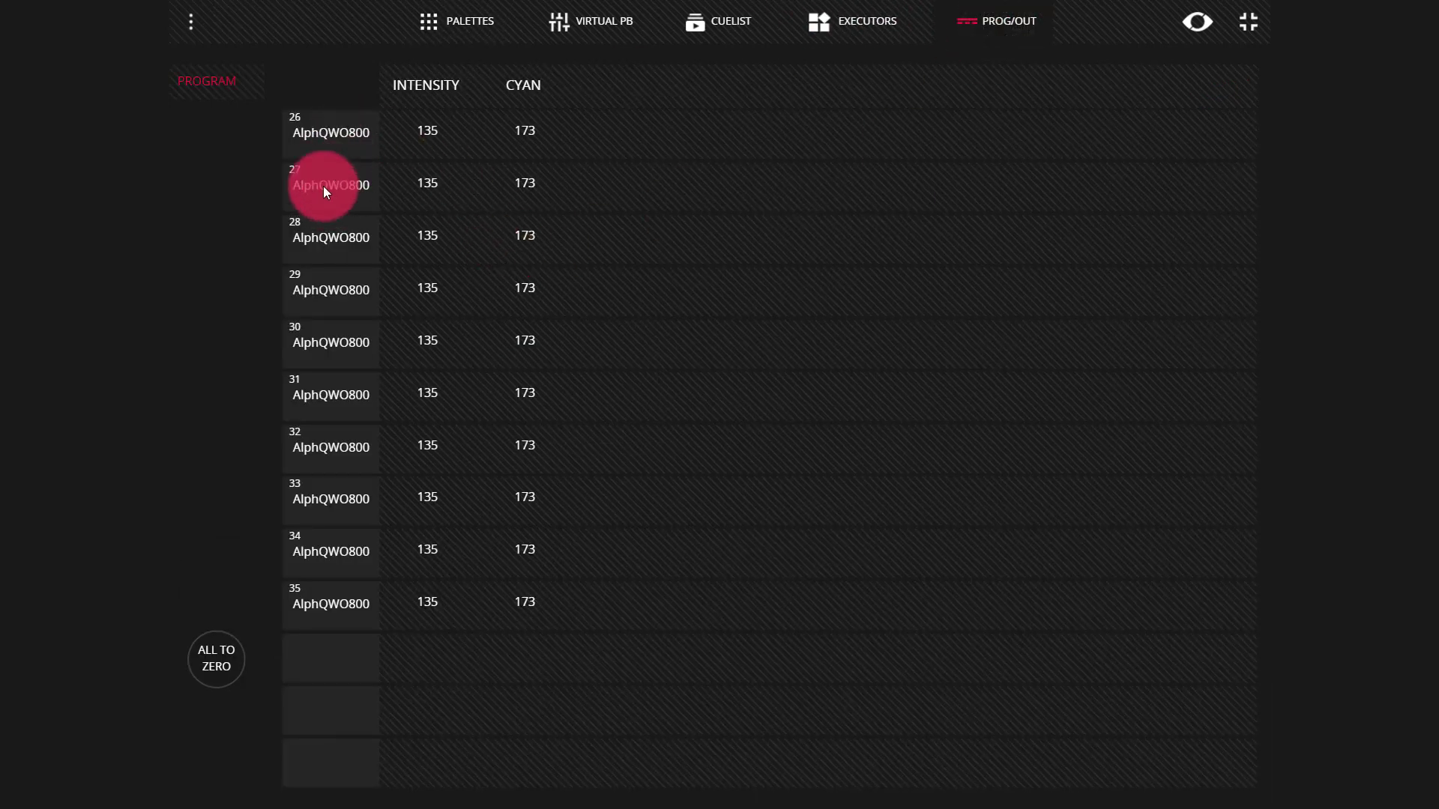
{"action": "left_click", "coordinate": [331, 237]}
{"action": "left_click", "coordinate": [331, 237]}
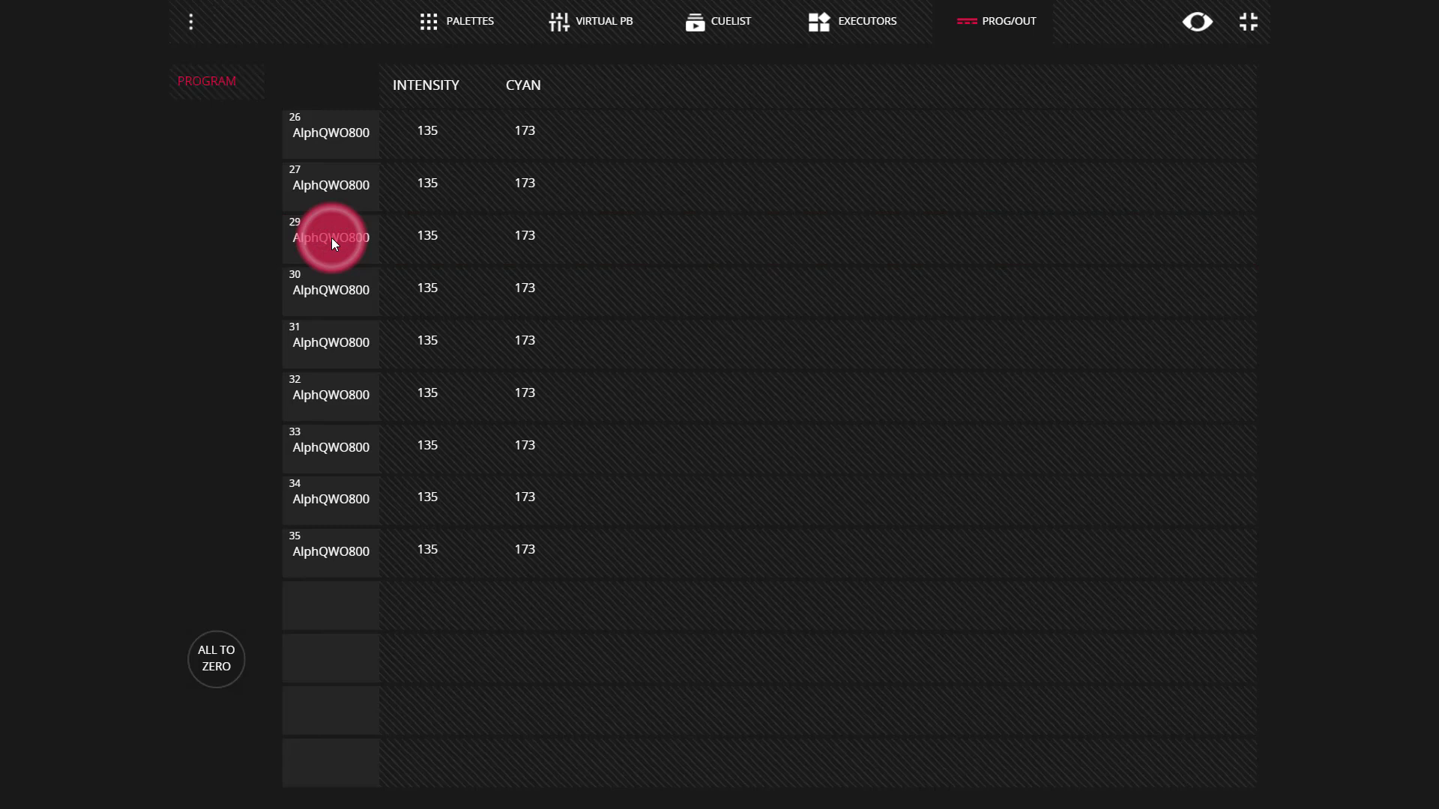
Step: Open the stored contents of Cue 2 in CueList 2 to examine its fixture values
{"action": "left_click", "coordinate": [654, 242]}
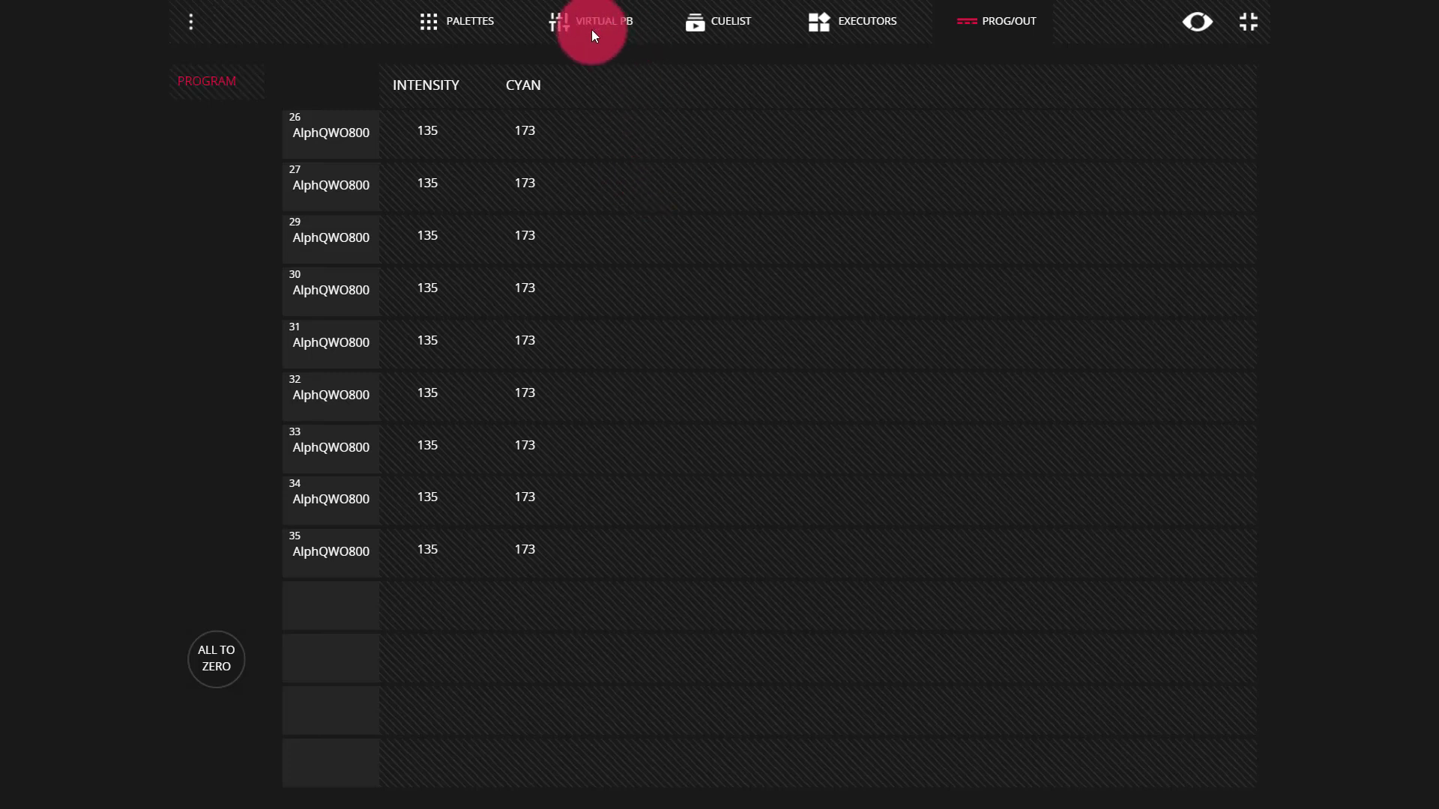
{"action": "left_click", "coordinate": [713, 21]}
{"action": "left_click", "coordinate": [396, 104]}
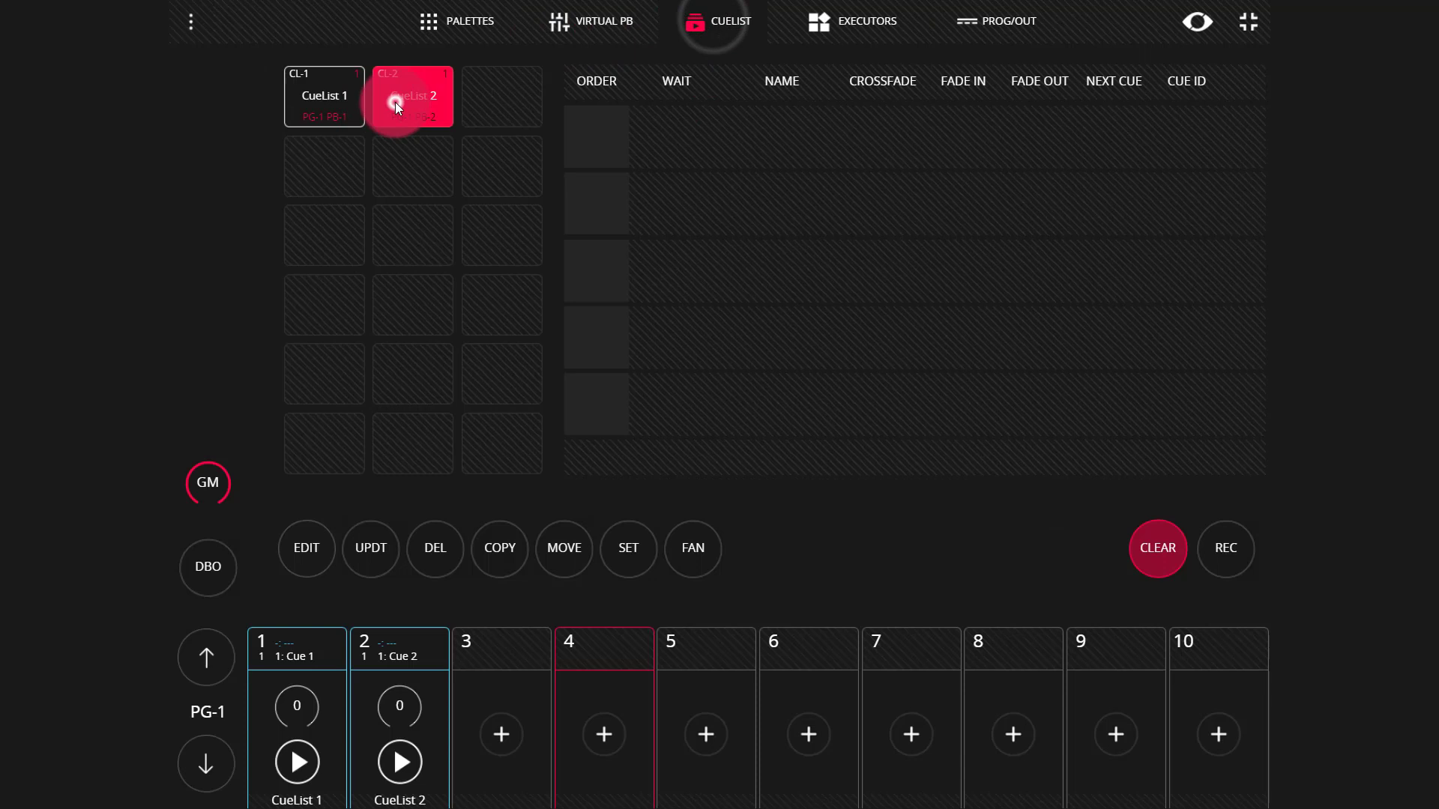
{"action": "left_click", "coordinate": [1238, 150]}
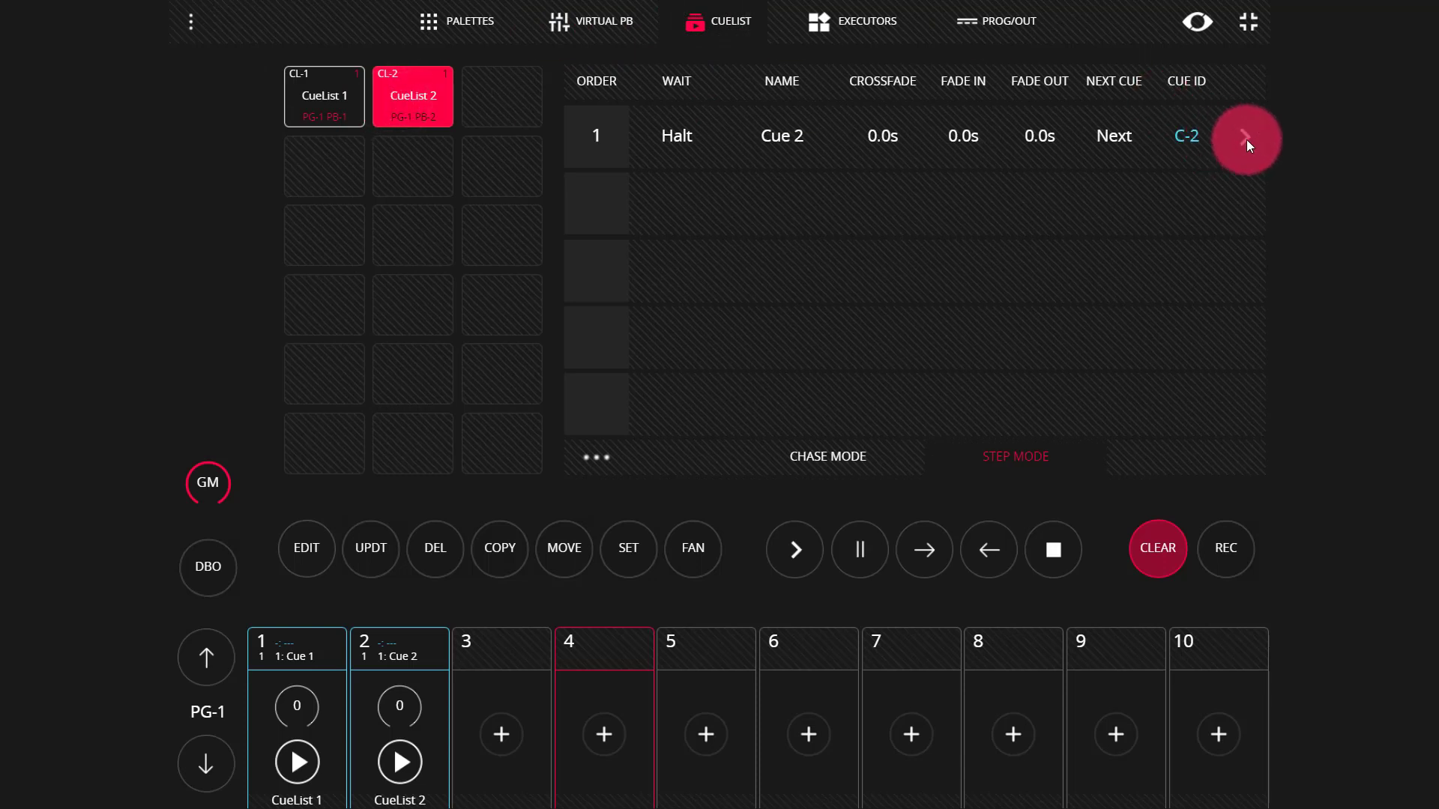
{"action": "left_click", "coordinate": [517, 129]}
{"action": "left_click", "coordinate": [520, 419]}
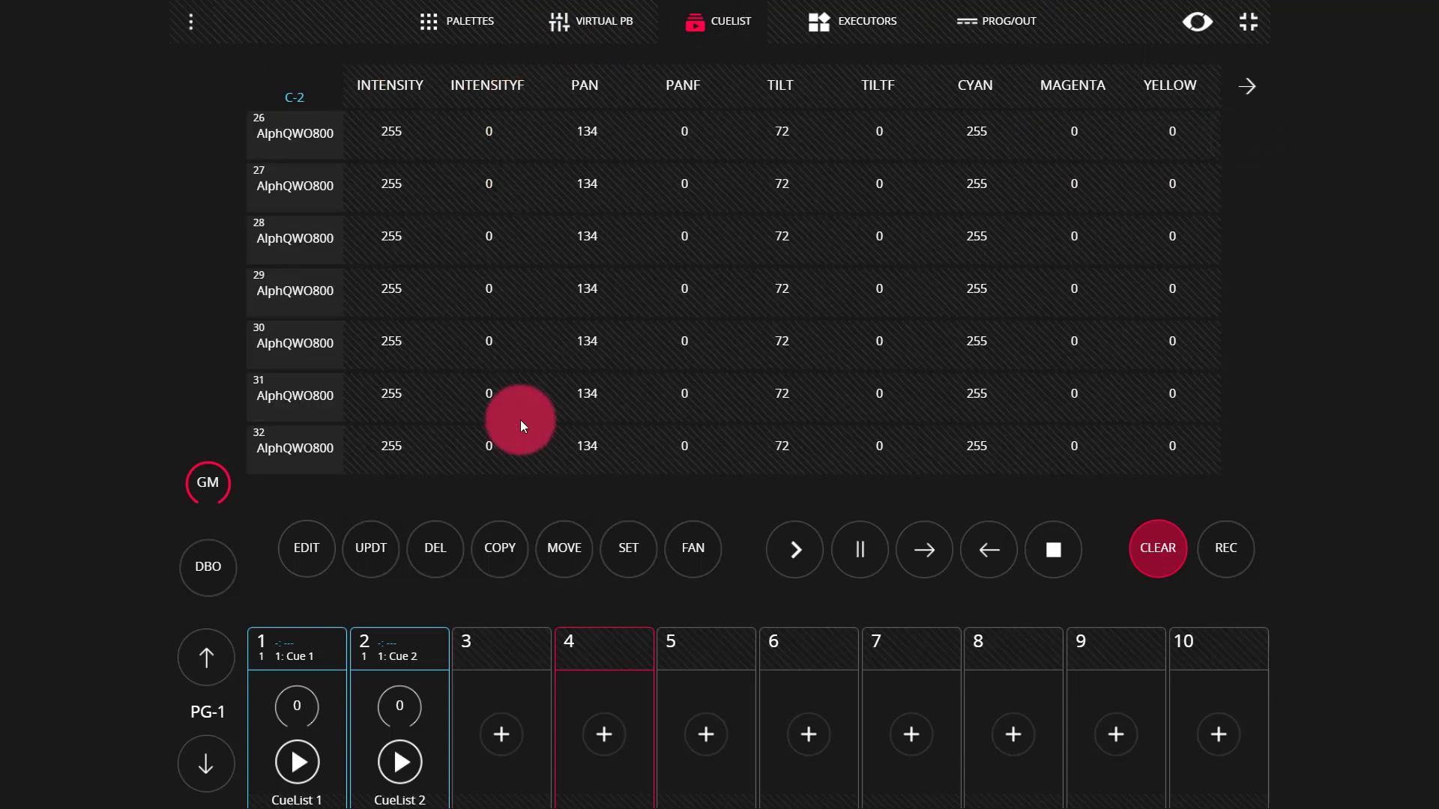
Step: Delete only the stored intensity value of AlphQWO800 fixture 26 from Cue 2
{"action": "left_click", "coordinate": [363, 141]}
{"action": "left_click", "coordinate": [389, 131]}
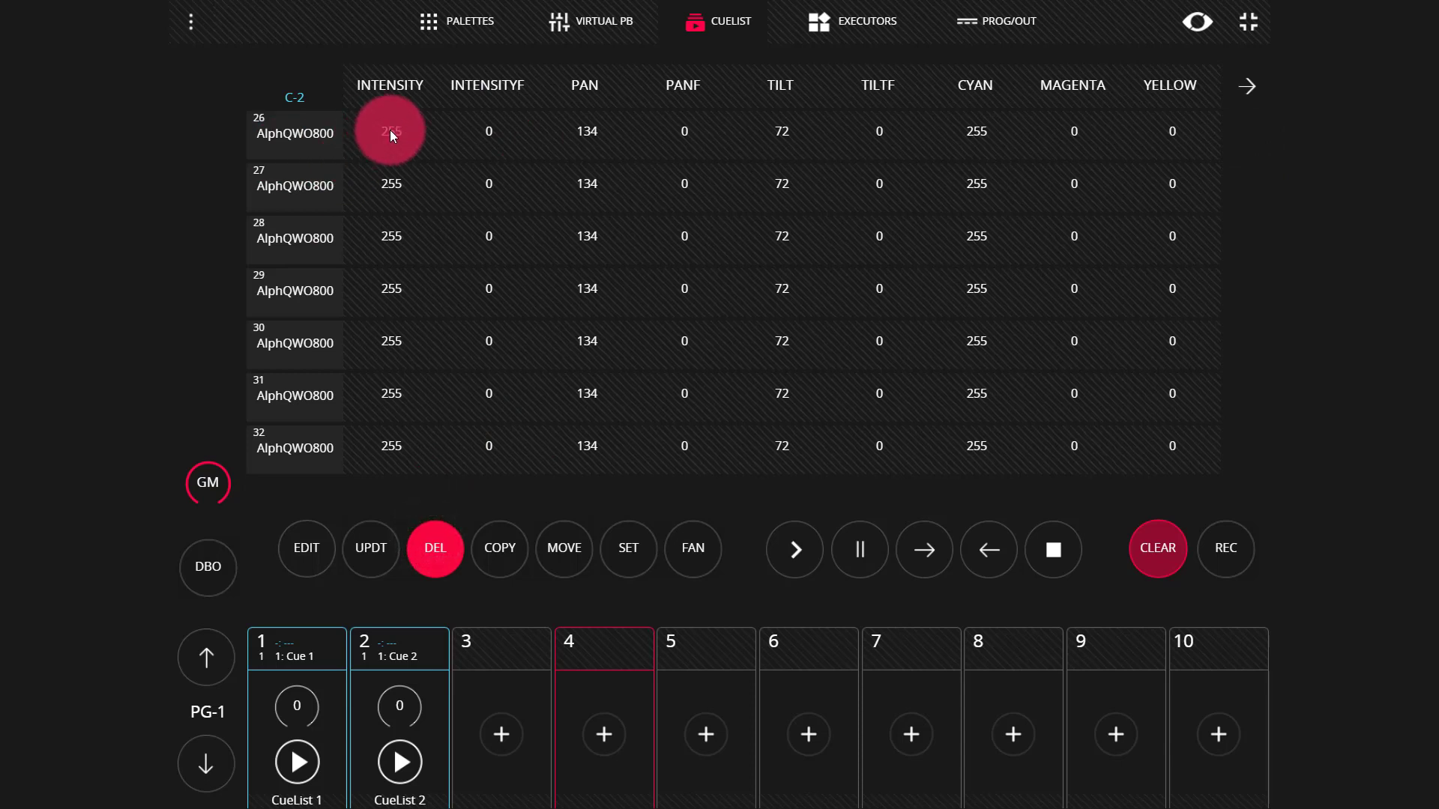
{"action": "left_click", "coordinate": [390, 132]}
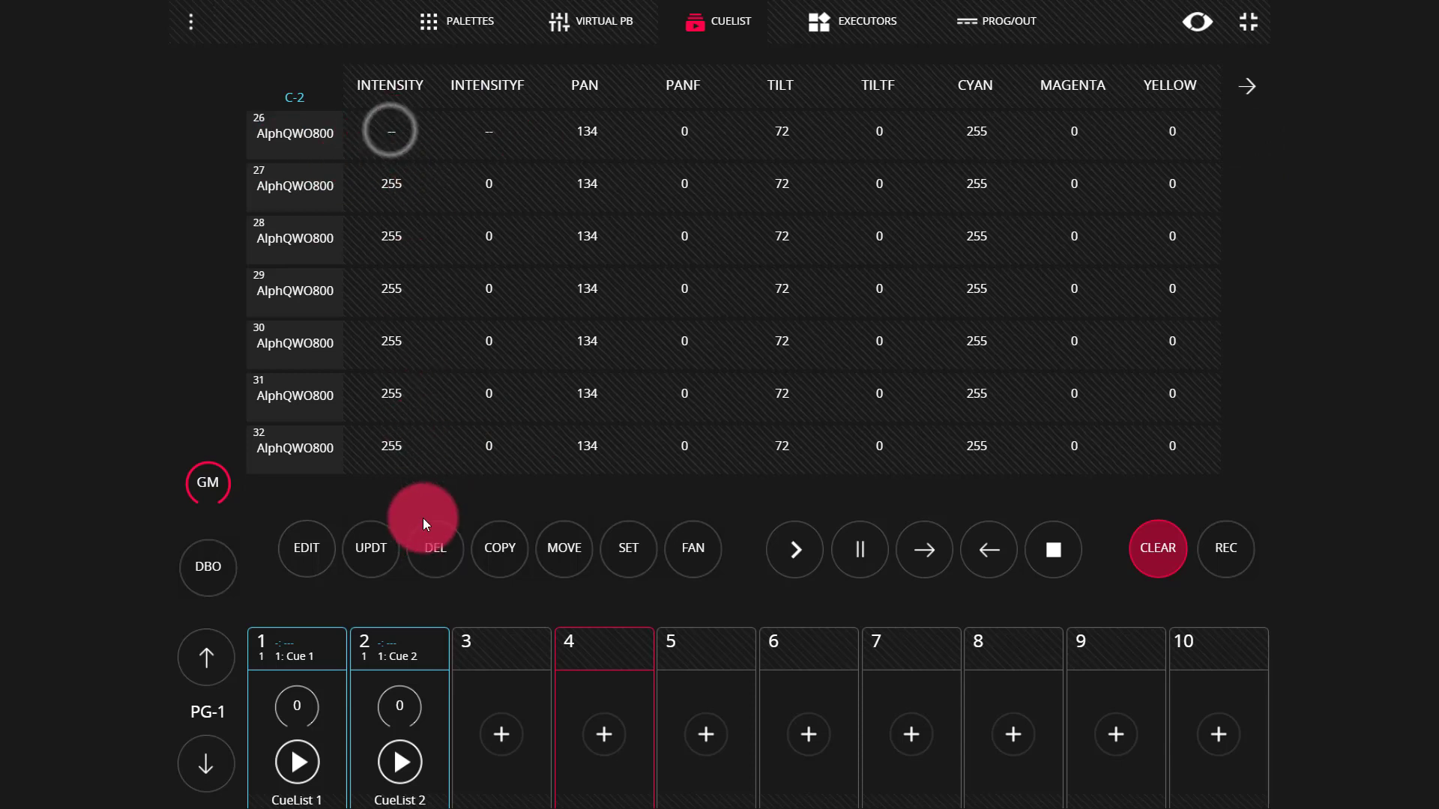
Step: Delete the pan parameter from Cue 2 for all stored fixtures at once
{"action": "left_click", "coordinate": [422, 518]}
{"action": "left_click", "coordinate": [579, 89]}
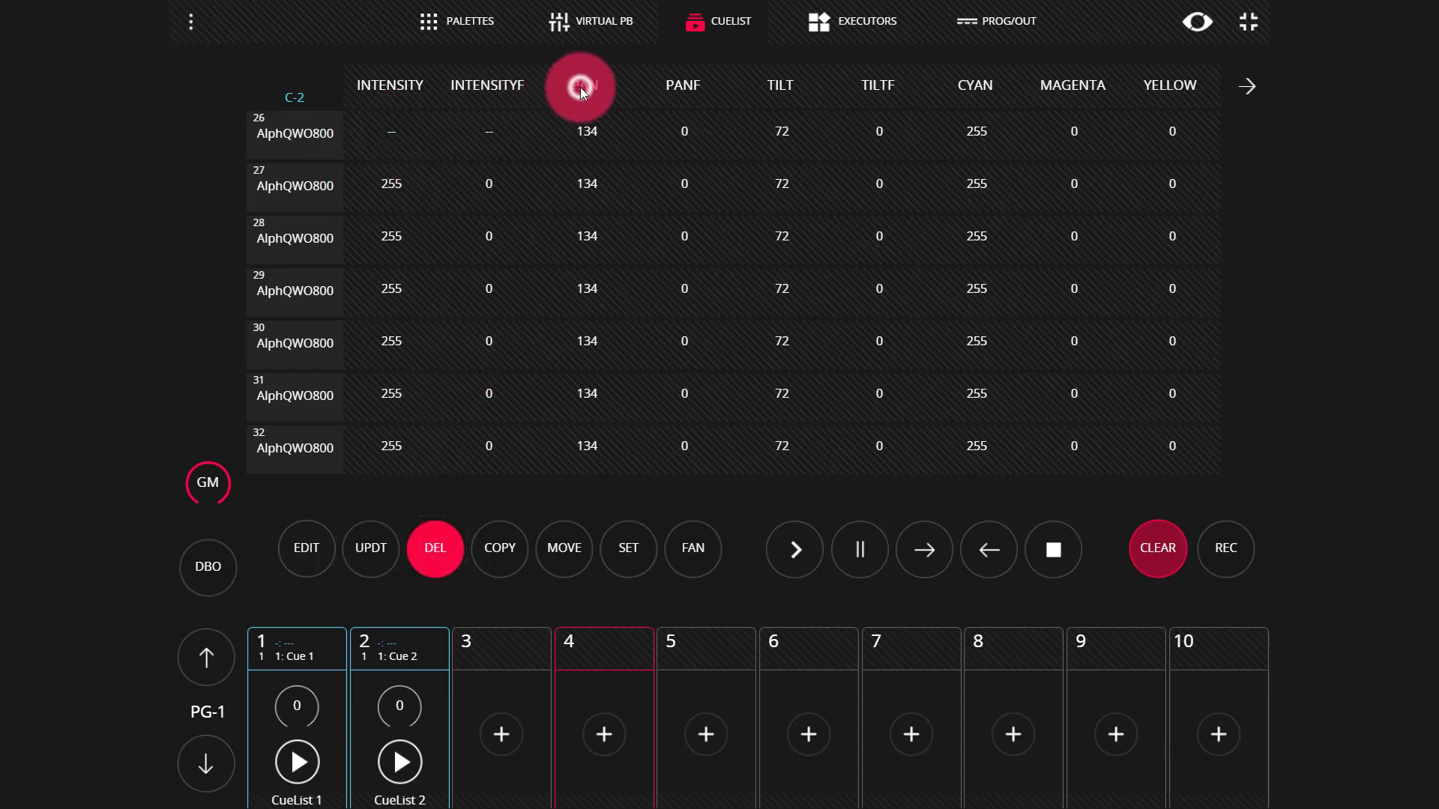
Step: Delete AlphQWO800 fixture 31 with all its stored values from Cue 2
{"action": "left_click", "coordinate": [450, 549]}
{"action": "left_click", "coordinate": [290, 385]}
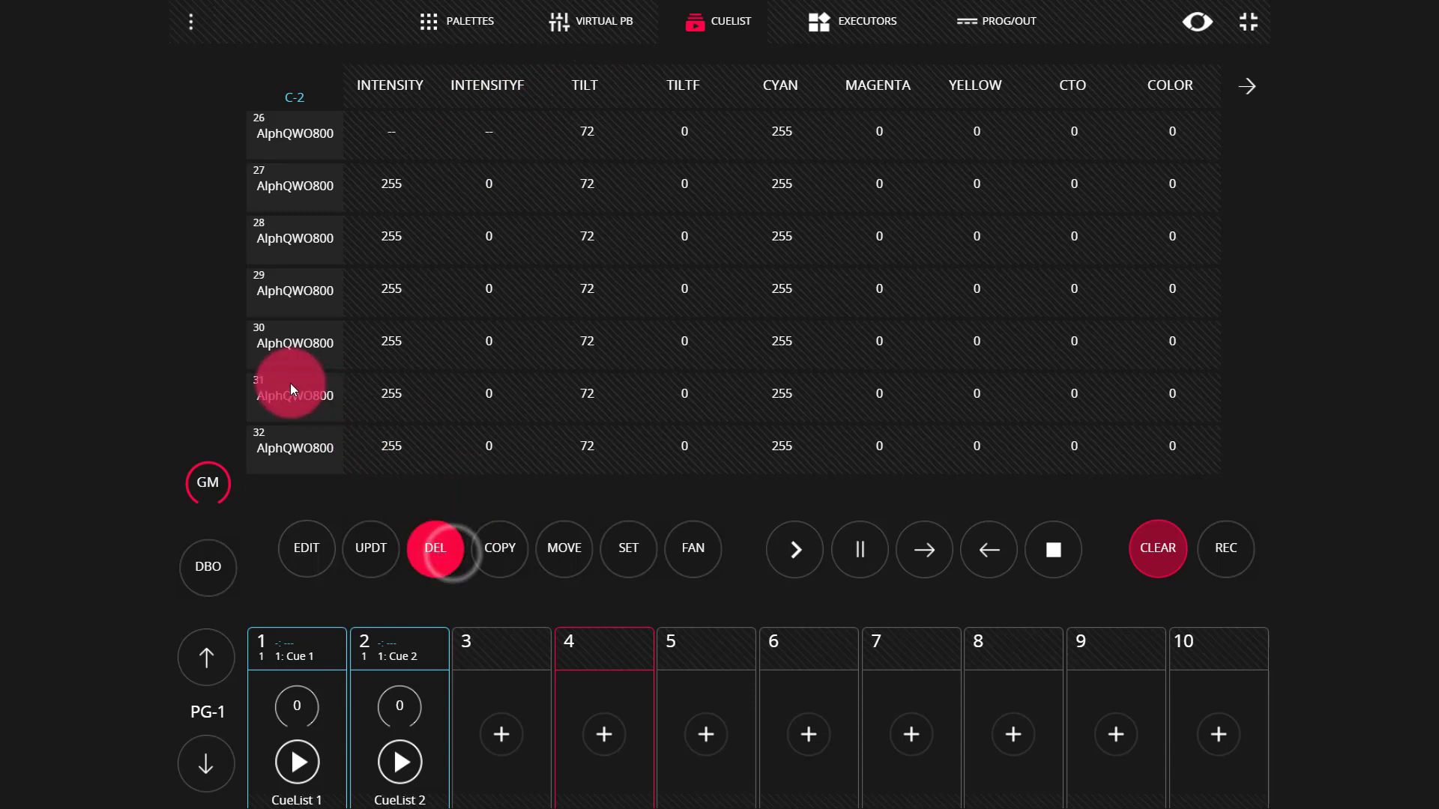
{"action": "left_click", "coordinate": [290, 385]}
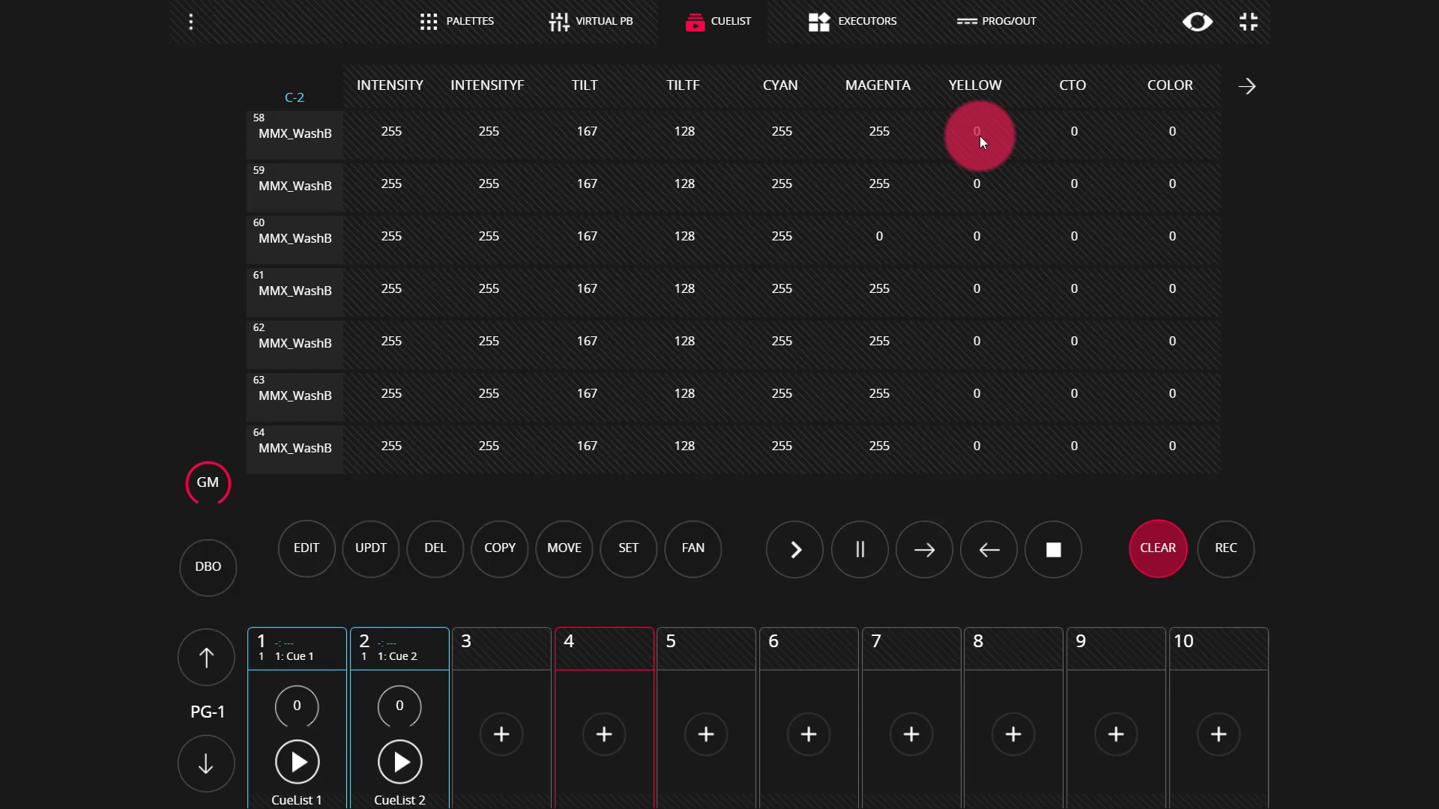
Step: Delete the yellow parameter from Cue 2 for all stored fixtures, including the MMX_WashB units
{"action": "left_click", "coordinate": [440, 538]}
{"action": "left_click", "coordinate": [964, 93]}
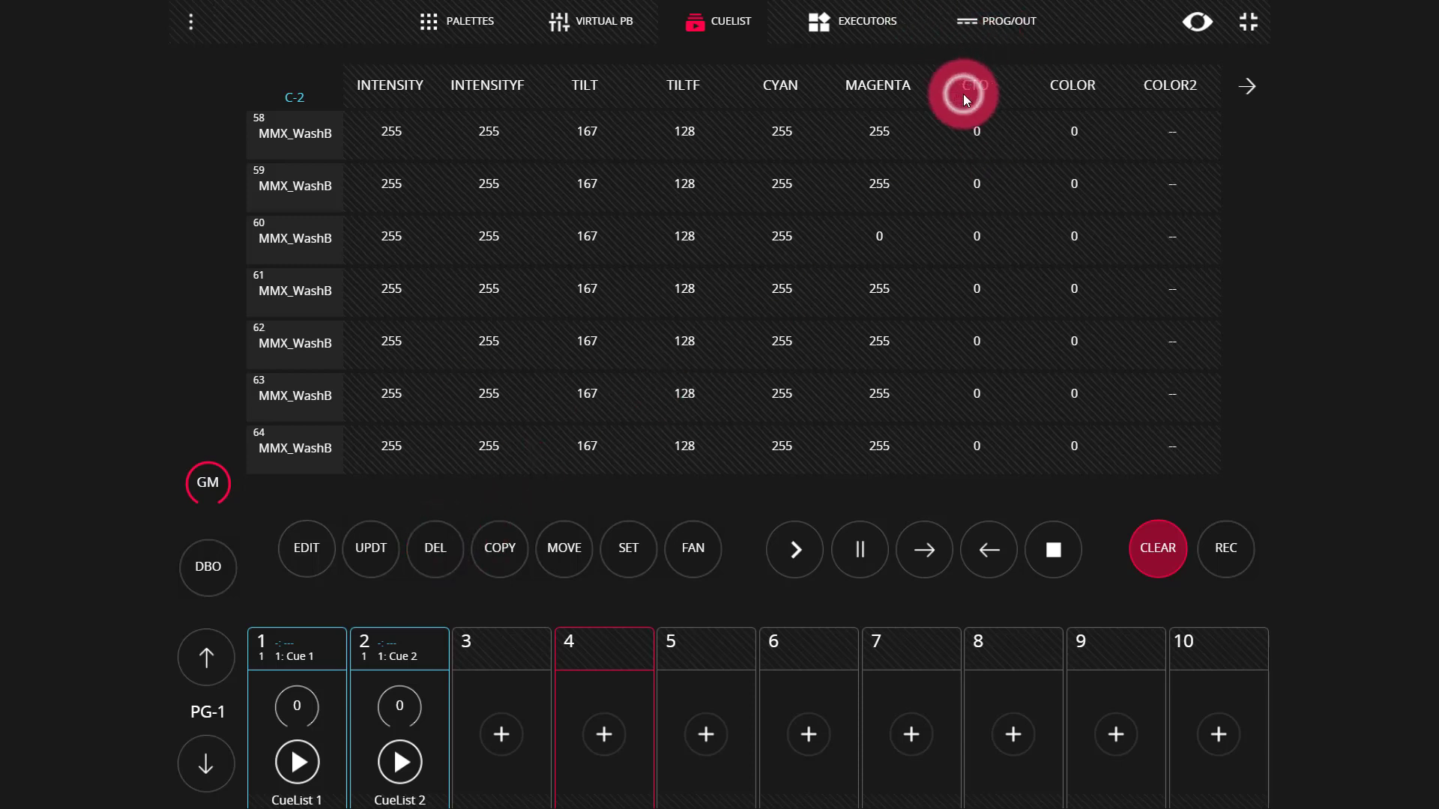
{"action": "left_click", "coordinate": [990, 132]}
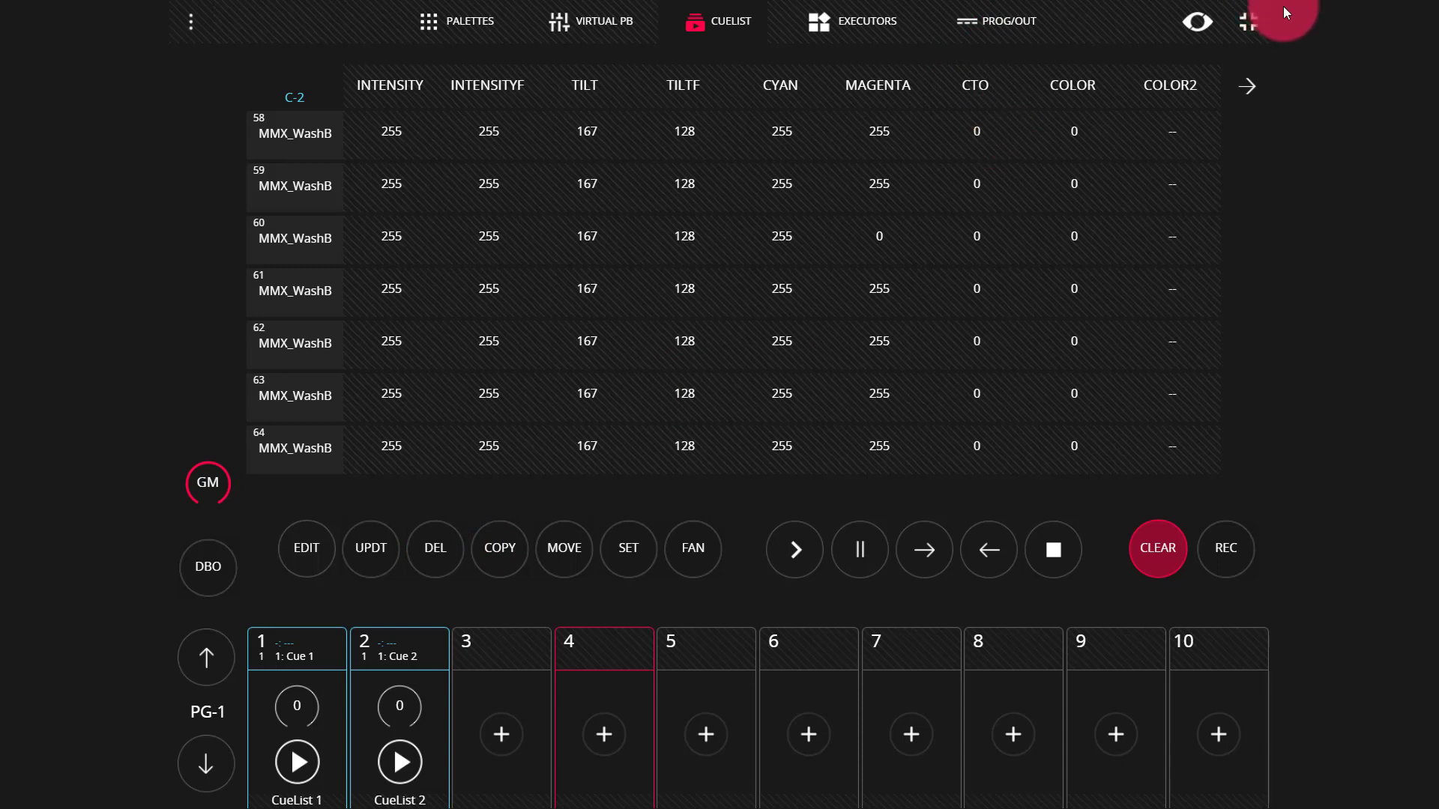
Step: Leave the contents of Cue 2 and open the programmer output to review the values it still holds
{"action": "left_click", "coordinate": [1257, 91]}
{"action": "left_click", "coordinate": [1000, 17]}
{"action": "left_click", "coordinate": [715, 163]}
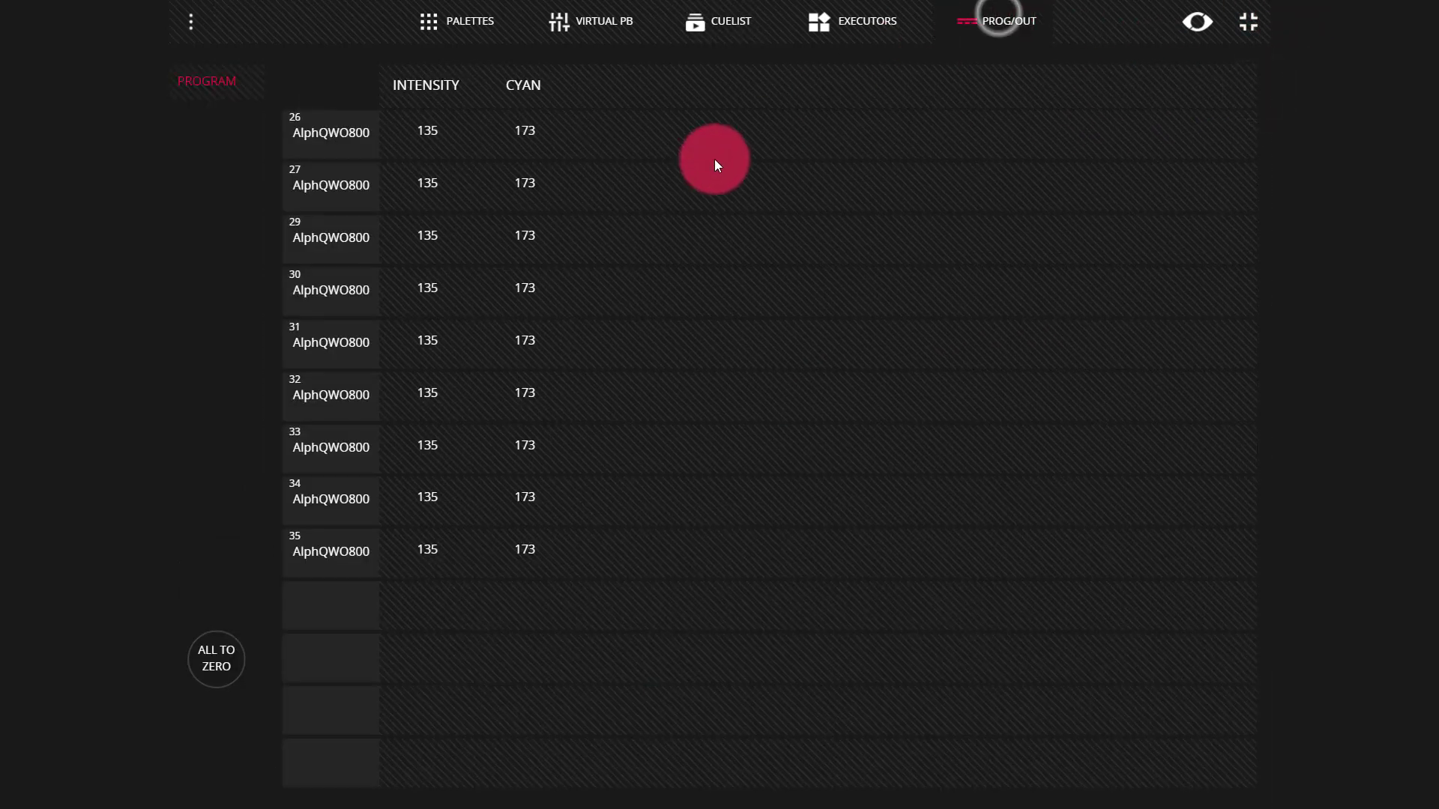